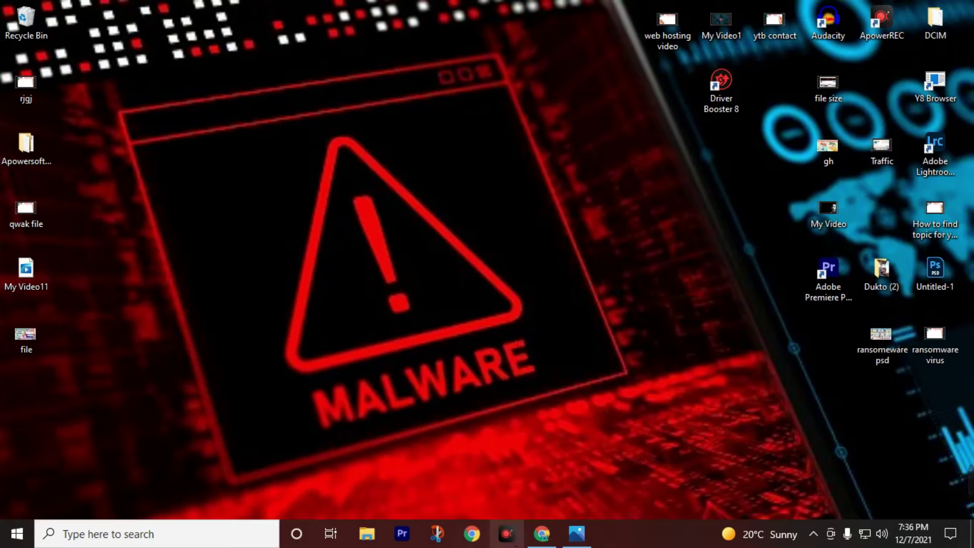
Restore Chrome on the Tea Lover YouTube channel and view its Instagram profile (208 followers).
{"action": "left_click", "coordinate": [542, 533]}
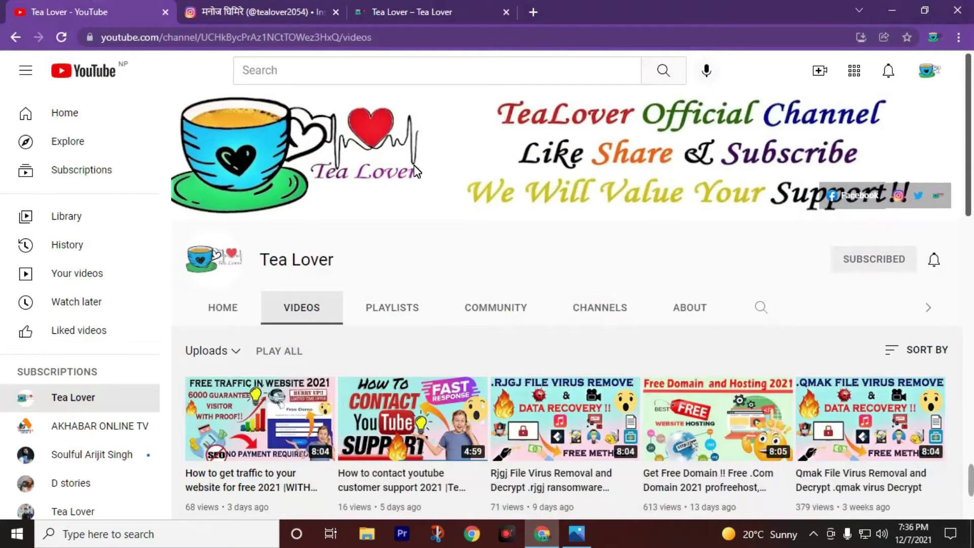
{"action": "left_click", "coordinate": [227, 4]}
{"action": "left_click", "coordinate": [436, 8]}
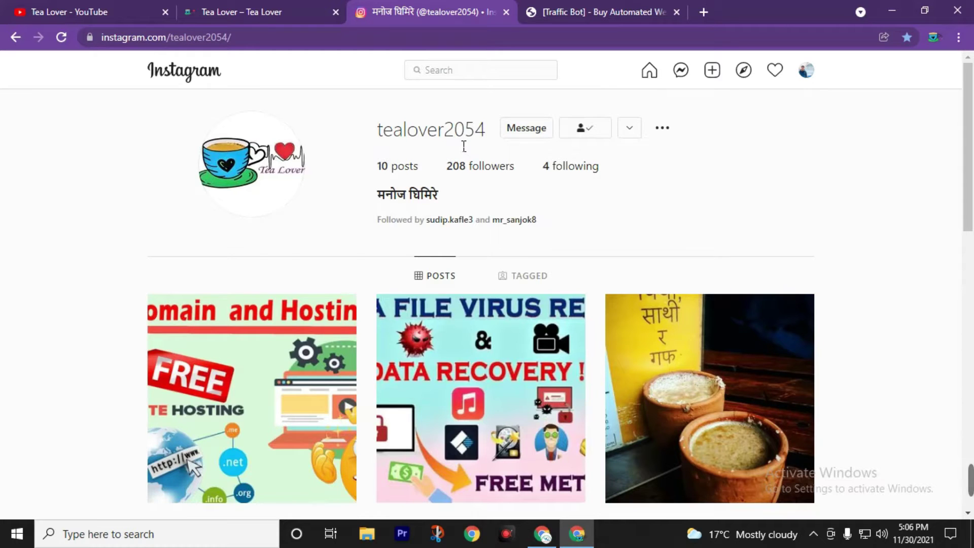
On the Tea Lover blog, open Ransomware Virus to list the .Wnlu, .Rjgj and .Qmak posts.
{"action": "left_click", "coordinate": [252, 11]}
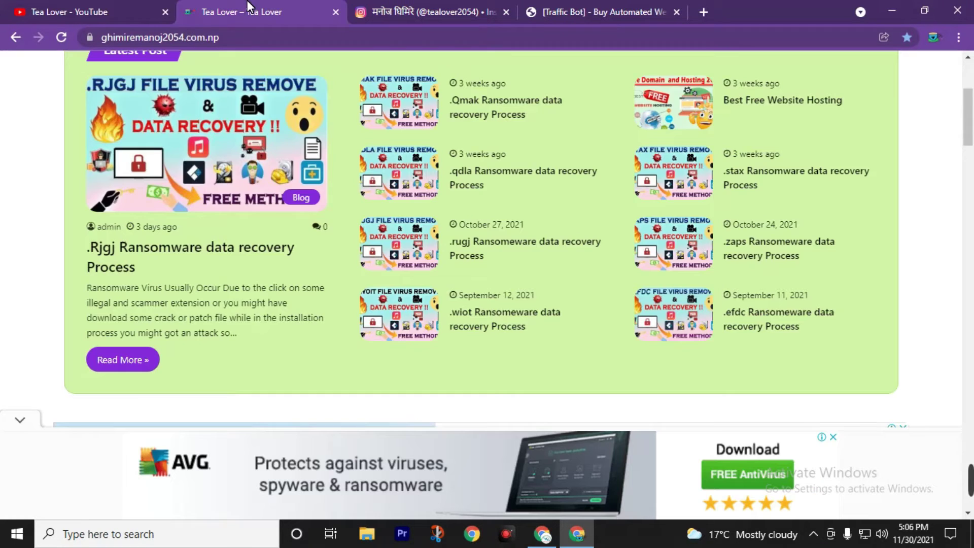
{"action": "scroll", "coordinate": [329, 269], "scroll_direction": "up", "scroll_amount": 4}
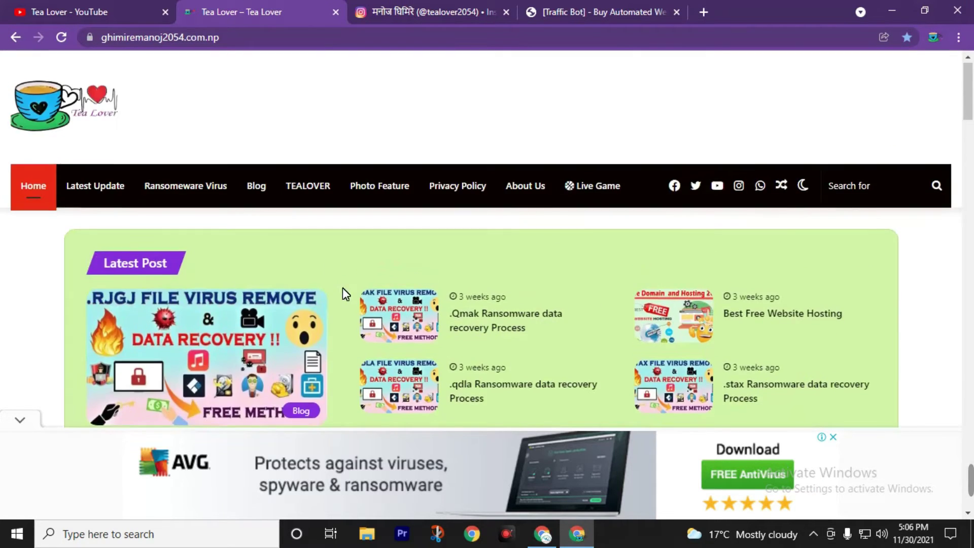
{"action": "scroll", "coordinate": [343, 288], "scroll_direction": "down", "scroll_amount": 7}
{"action": "scroll", "coordinate": [354, 308], "scroll_direction": "up", "scroll_amount": 4}
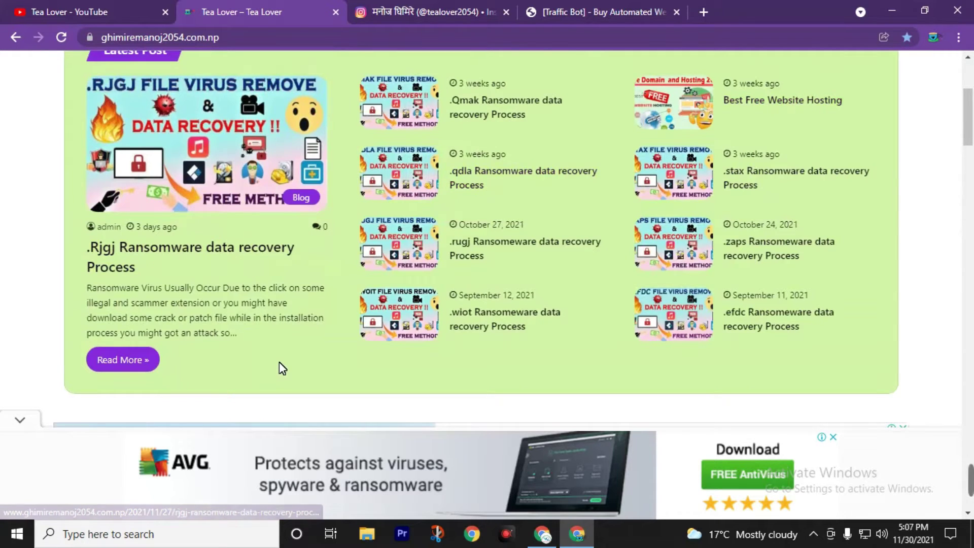
{"action": "scroll", "coordinate": [279, 361], "scroll_direction": "up", "scroll_amount": 3}
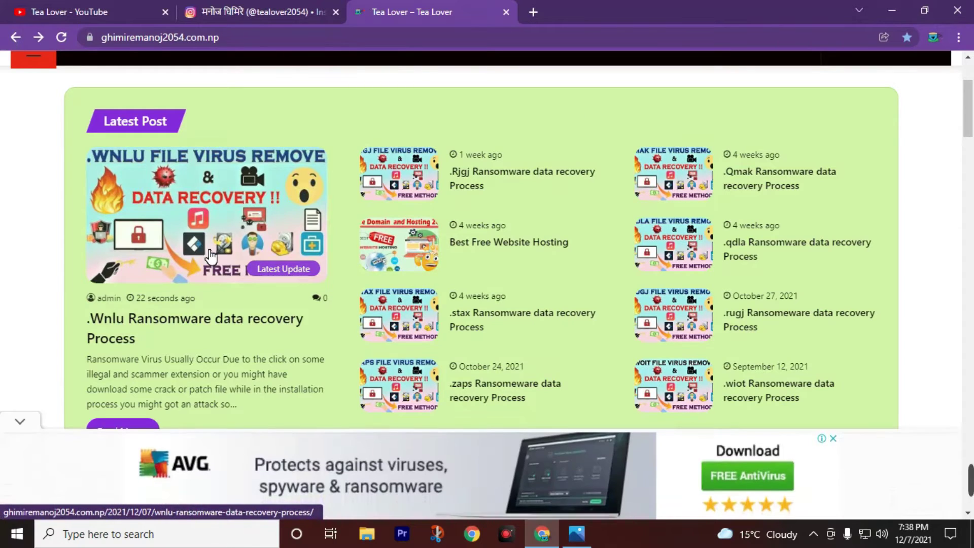
{"action": "scroll", "coordinate": [258, 315], "scroll_direction": "up", "scroll_amount": 3}
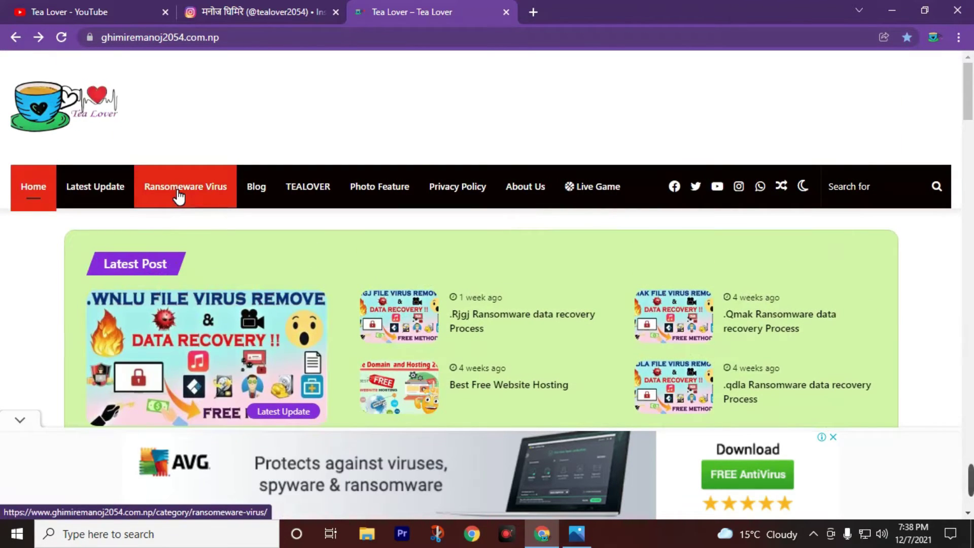
{"action": "left_click", "coordinate": [178, 197]}
{"action": "scroll", "coordinate": [175, 203], "scroll_direction": "down", "scroll_amount": 4}
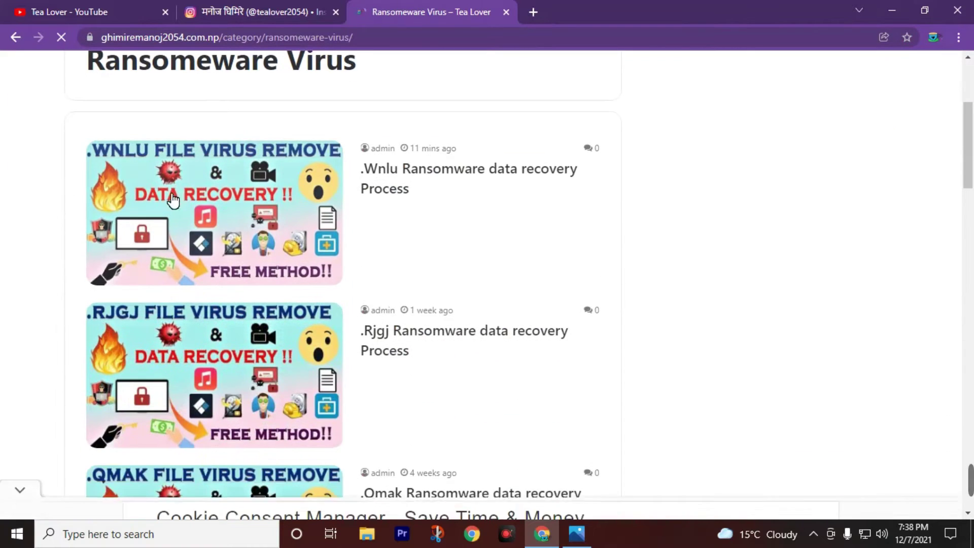
Open the '.Wnlu Ransomware data recovery Process' post and read through its recovery instructions.
{"action": "left_click", "coordinate": [404, 175]}
{"action": "scroll", "coordinate": [233, 280], "scroll_direction": "down", "scroll_amount": 3}
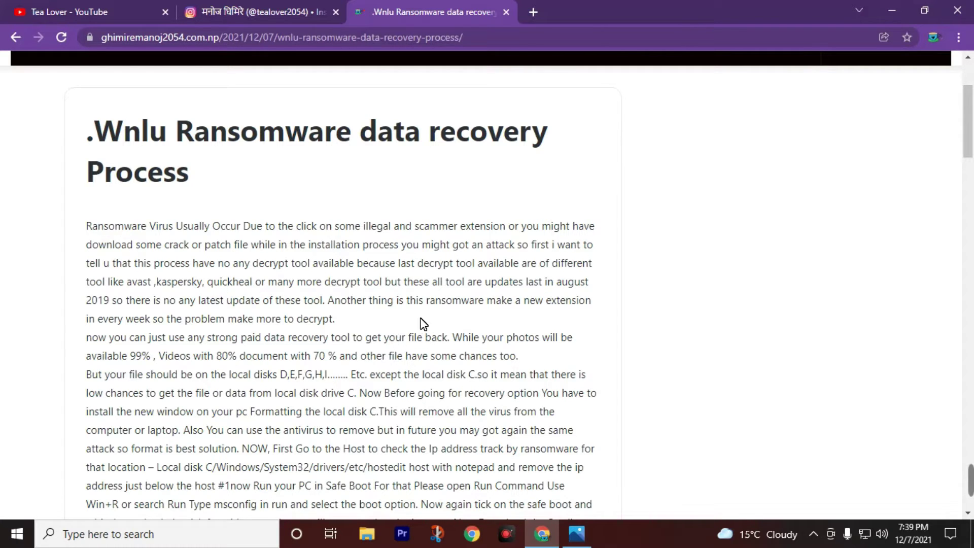
{"action": "scroll", "coordinate": [456, 345], "scroll_direction": "down", "scroll_amount": 1}
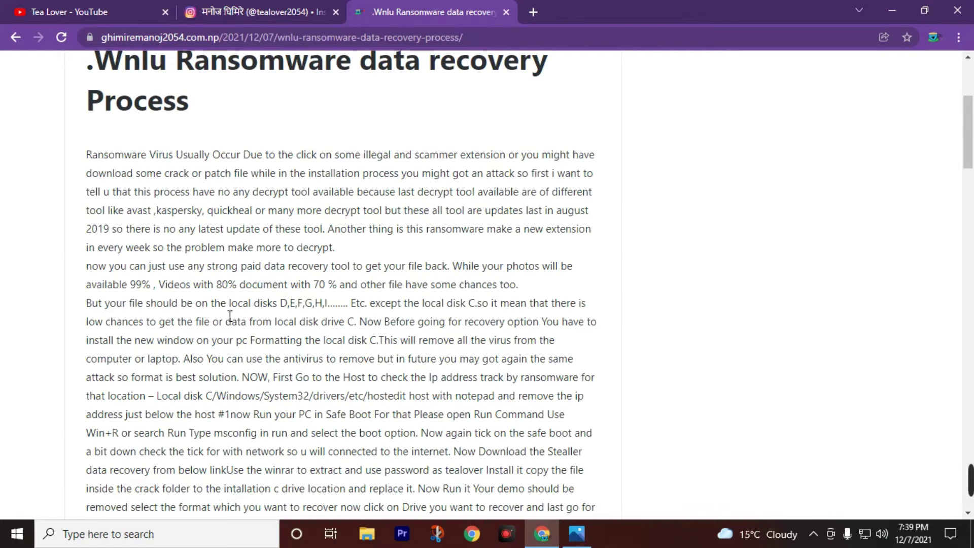
{"action": "scroll", "coordinate": [223, 314], "scroll_direction": "down", "scroll_amount": 3}
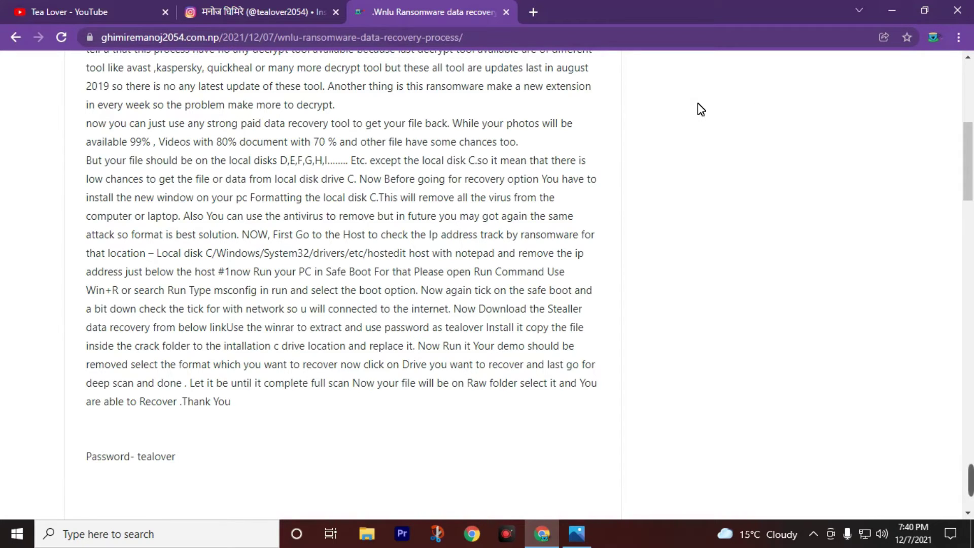
Search 'res', start Reset this PC from Recovery settings, then dismiss it to the desktop.
{"action": "left_click", "coordinate": [191, 533]}
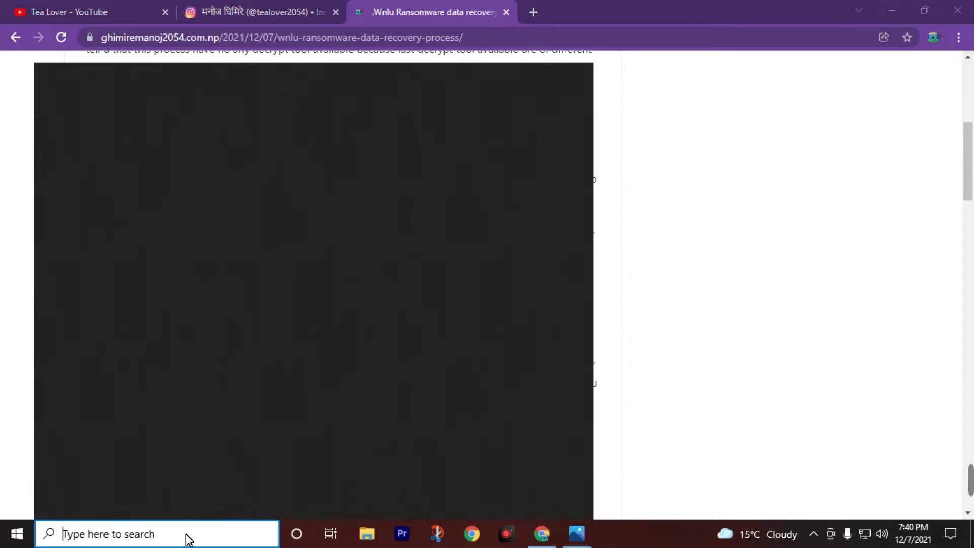
{"action": "type", "text": "res"}
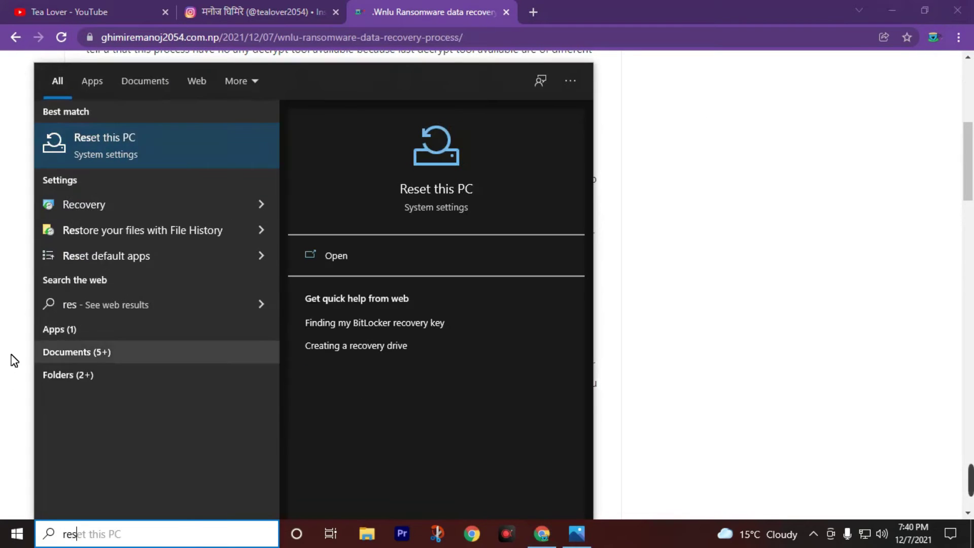
{"action": "left_click", "coordinate": [102, 151]}
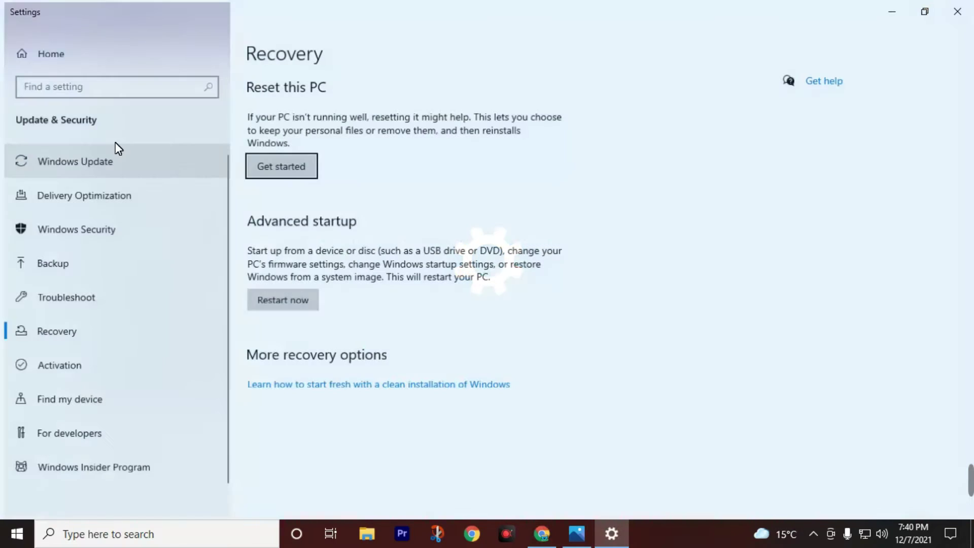
{"action": "left_click", "coordinate": [275, 167]}
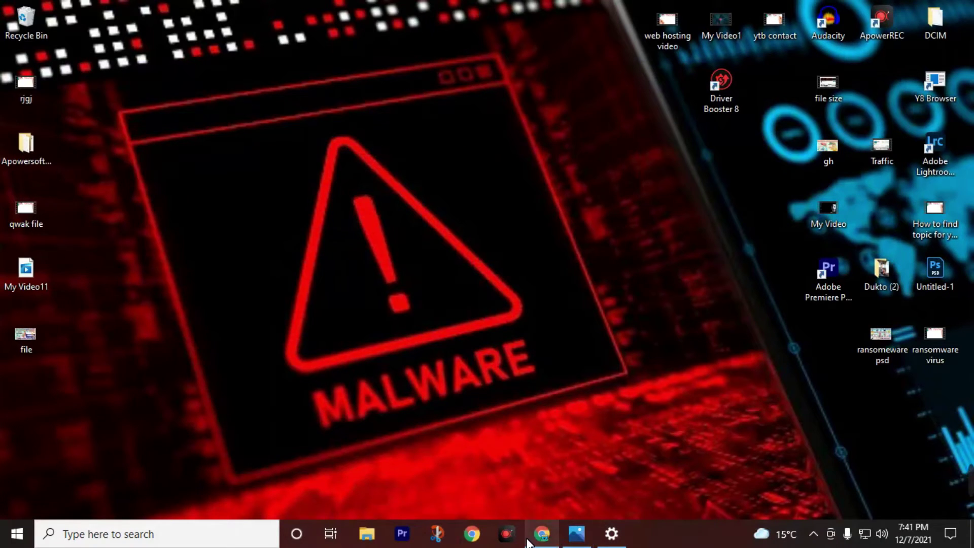
Go back to the blog home, reopen the .Wnlu post via Ransomware Virus, and reach its Download link.
{"action": "left_click", "coordinate": [542, 533]}
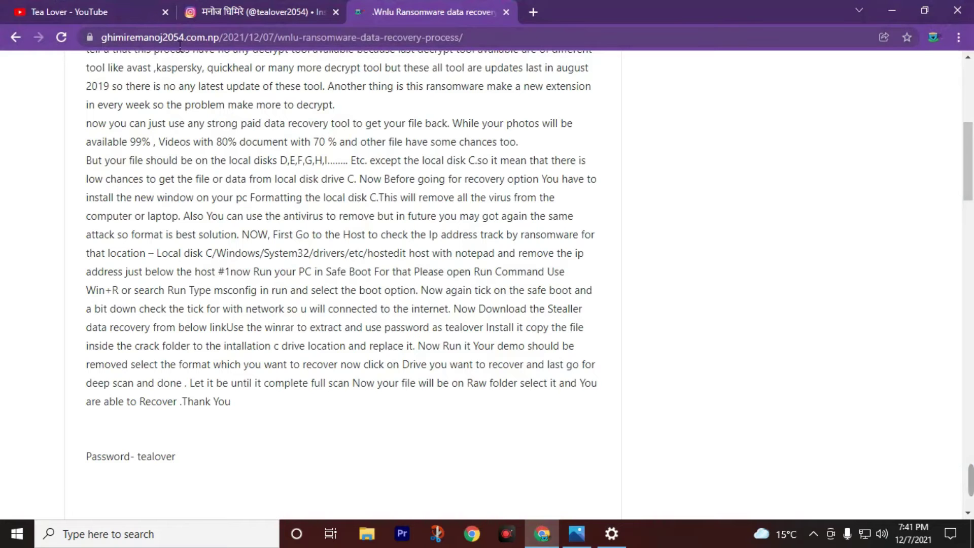
{"action": "key", "text": "Home"}
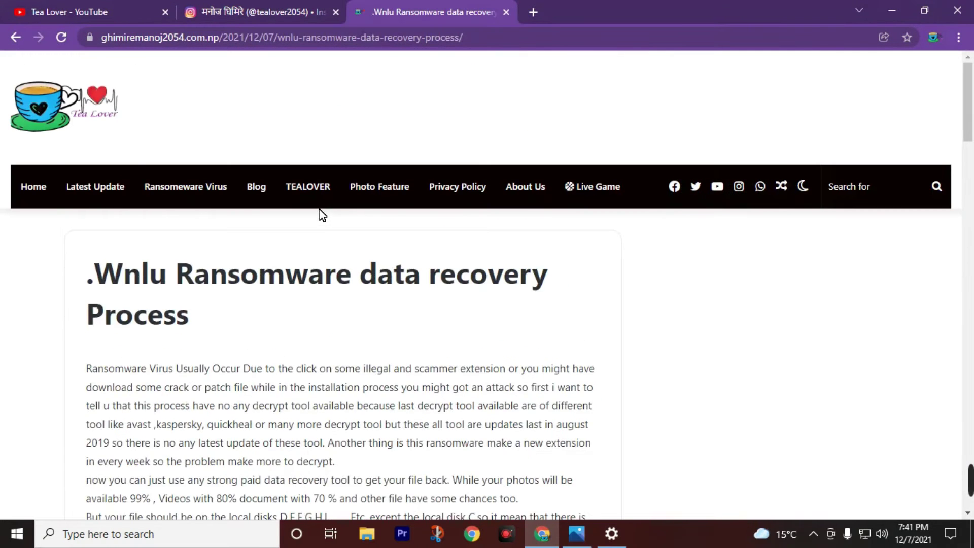
{"action": "left_click", "coordinate": [31, 185]}
{"action": "scroll", "coordinate": [218, 266], "scroll_direction": "down", "scroll_amount": 3}
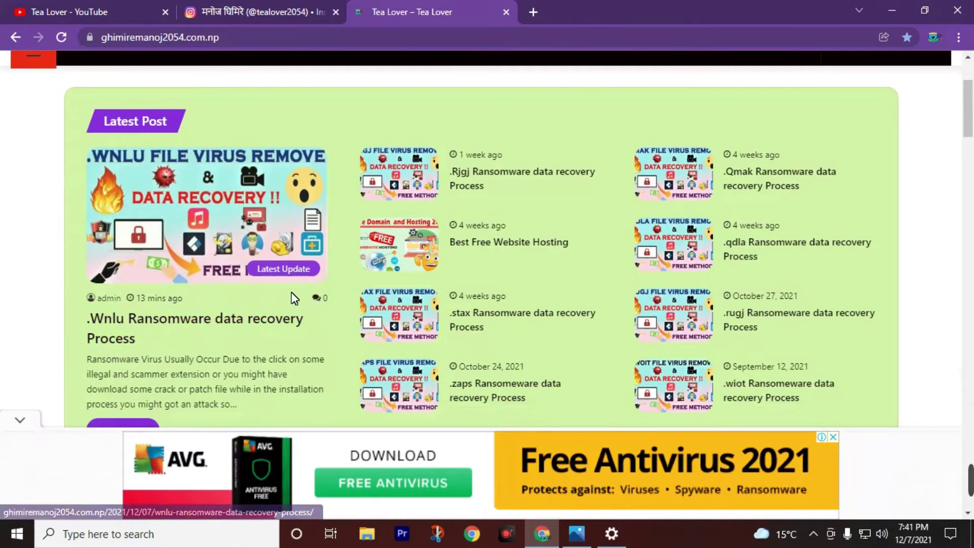
{"action": "scroll", "coordinate": [264, 315], "scroll_direction": "up", "scroll_amount": 1}
{"action": "left_click", "coordinate": [177, 125]}
{"action": "scroll", "coordinate": [457, 320], "scroll_direction": "down", "scroll_amount": 8}
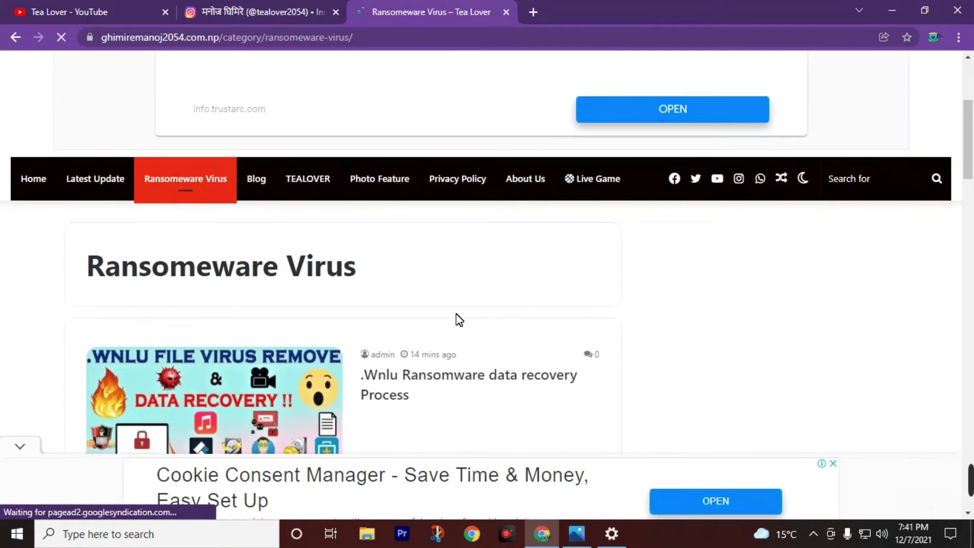
{"action": "scroll", "coordinate": [416, 274], "scroll_direction": "up", "scroll_amount": 2}
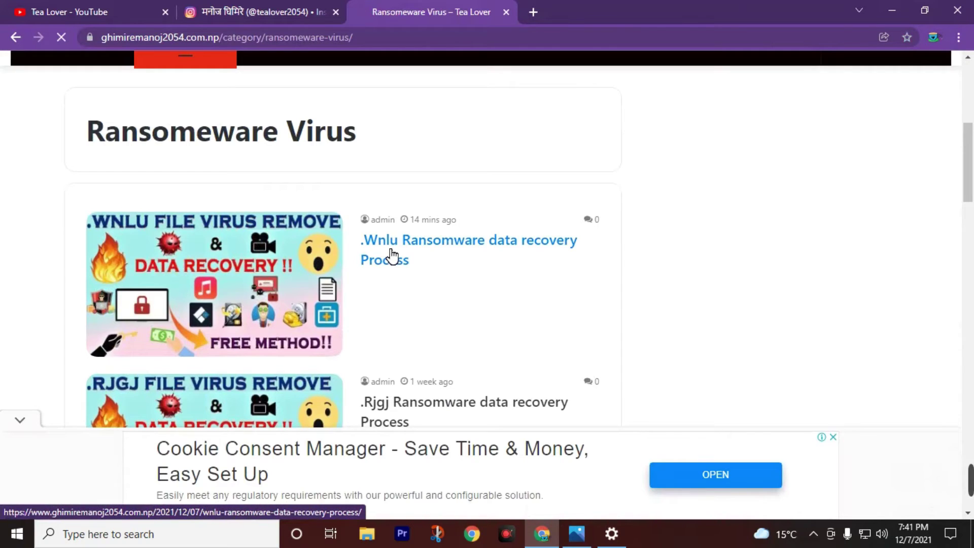
{"action": "scroll", "coordinate": [388, 258], "scroll_direction": "down", "scroll_amount": 10}
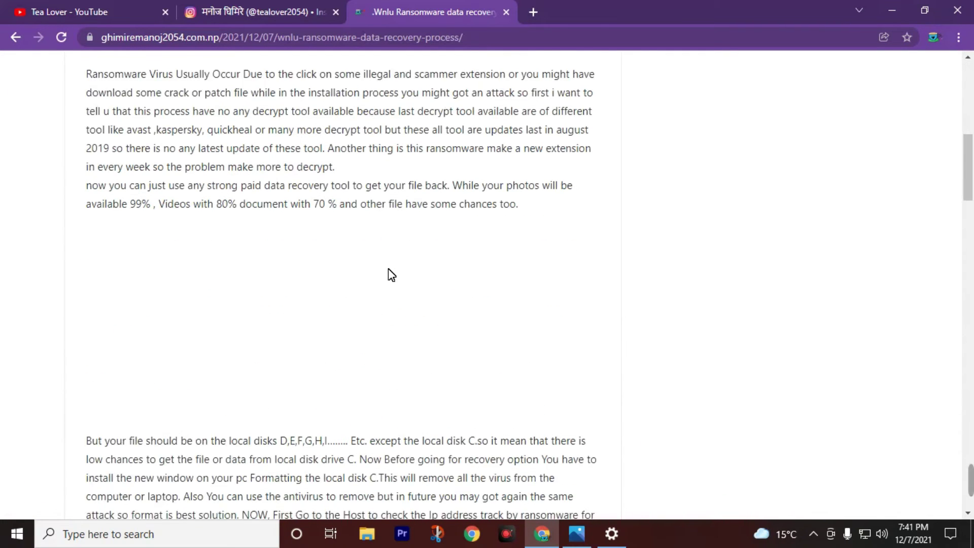
{"action": "scroll", "coordinate": [389, 275], "scroll_direction": "down", "scroll_amount": 10}
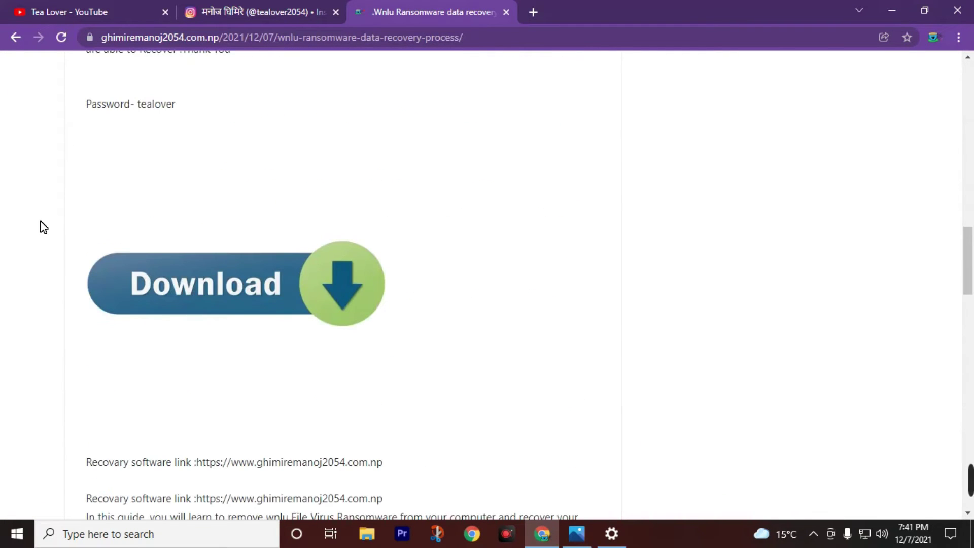
Download the 112 MB 'steller Data Recovery.rar' from Google Drive despite the virus-scan warning.
{"action": "left_click", "coordinate": [232, 285]}
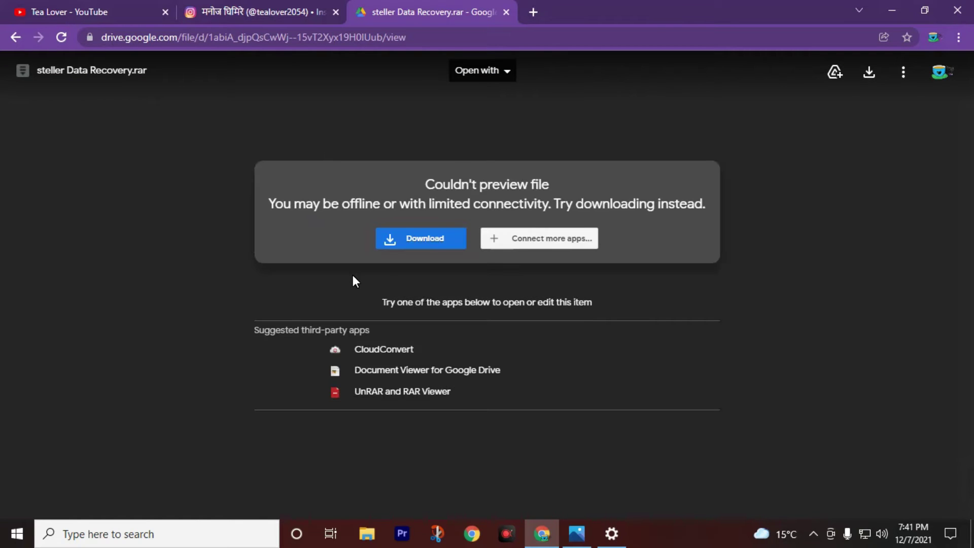
{"action": "left_click", "coordinate": [446, 238]}
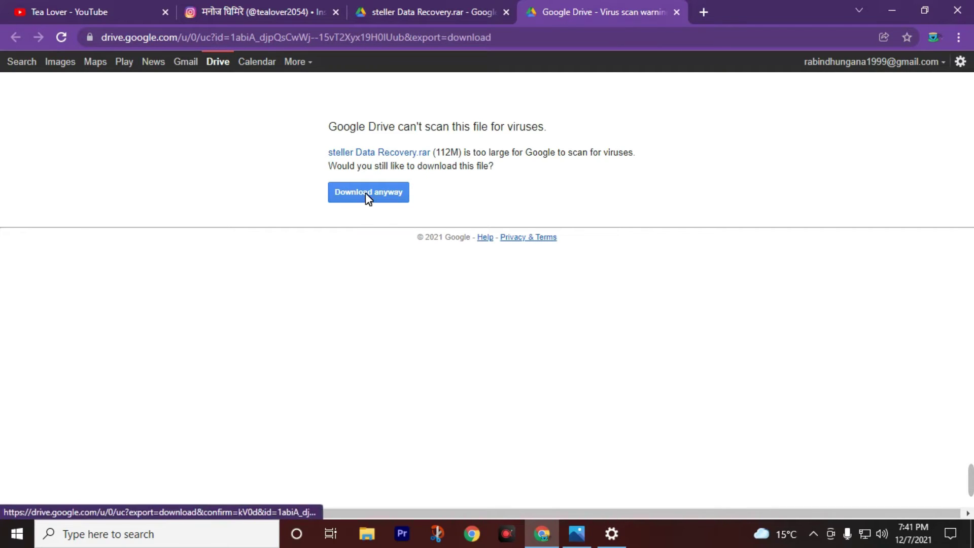
{"action": "left_click", "coordinate": [369, 193]}
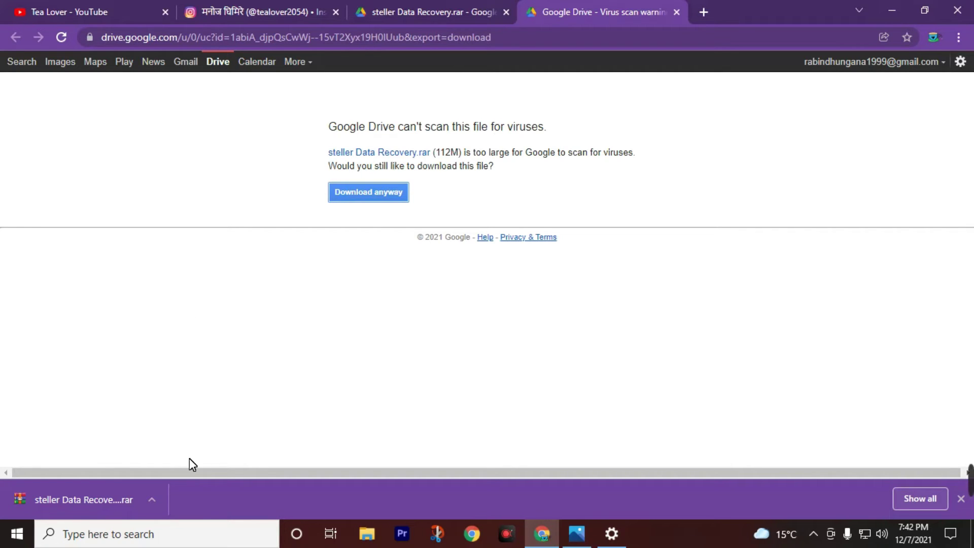
{"action": "left_click", "coordinate": [158, 499]}
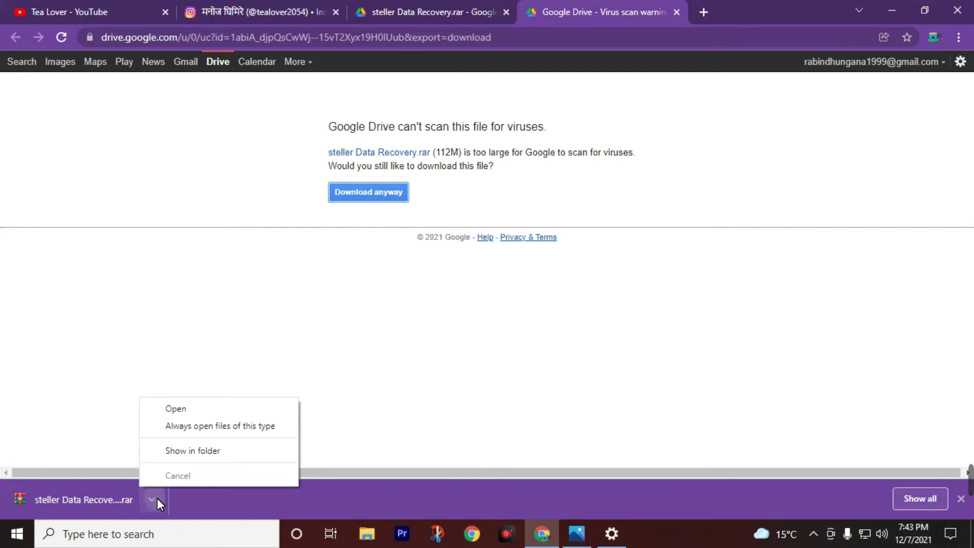
Extract 'steller Data Recovery.rar' into its own folder, entering the archive password.
{"action": "left_click", "coordinate": [201, 449]}
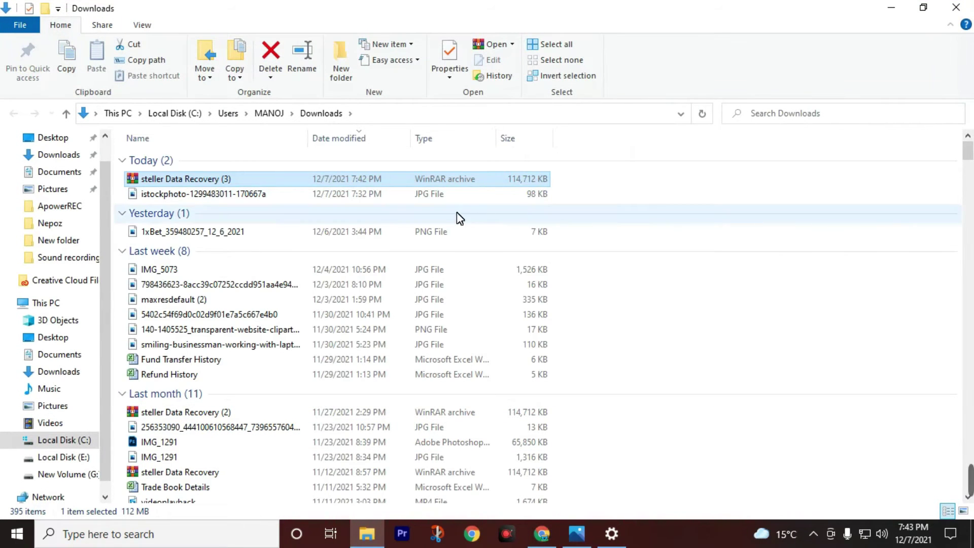
{"action": "right_click", "coordinate": [301, 187]}
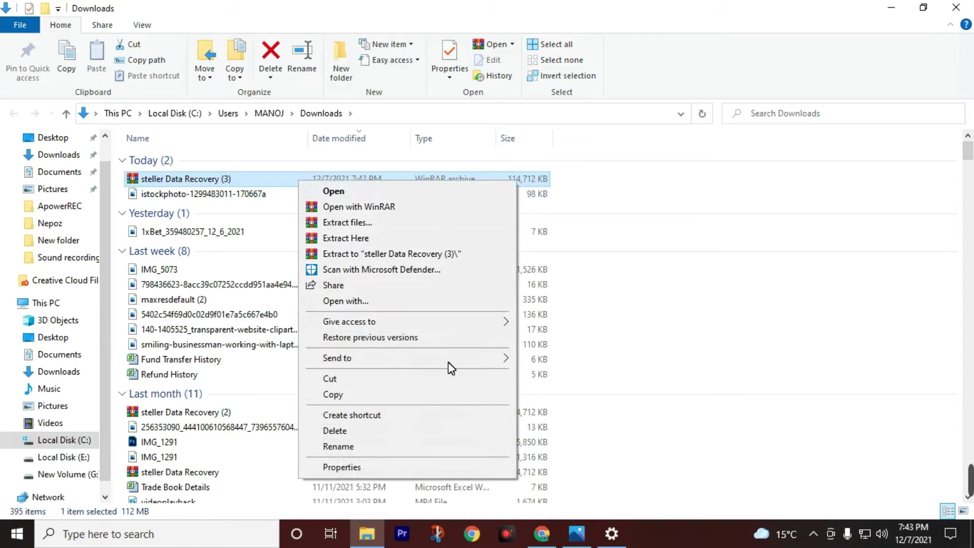
{"action": "left_click", "coordinate": [377, 259]}
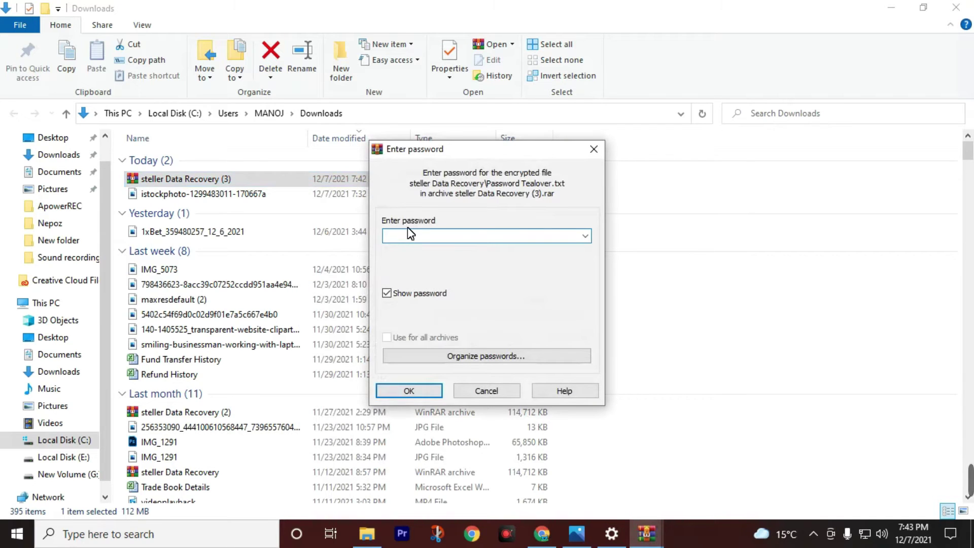
{"action": "type", "text": "tealover"}
{"action": "left_click", "coordinate": [421, 391]}
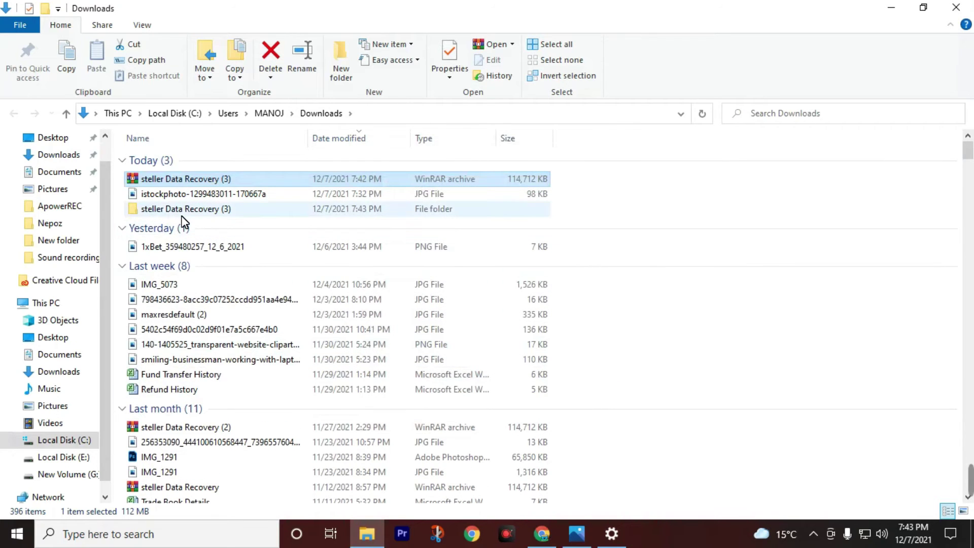
Open the Stellar_Data_Recovery_Professional_9.0.0.5 folder and launch its installer.
{"action": "double_click", "coordinate": [181, 213]}
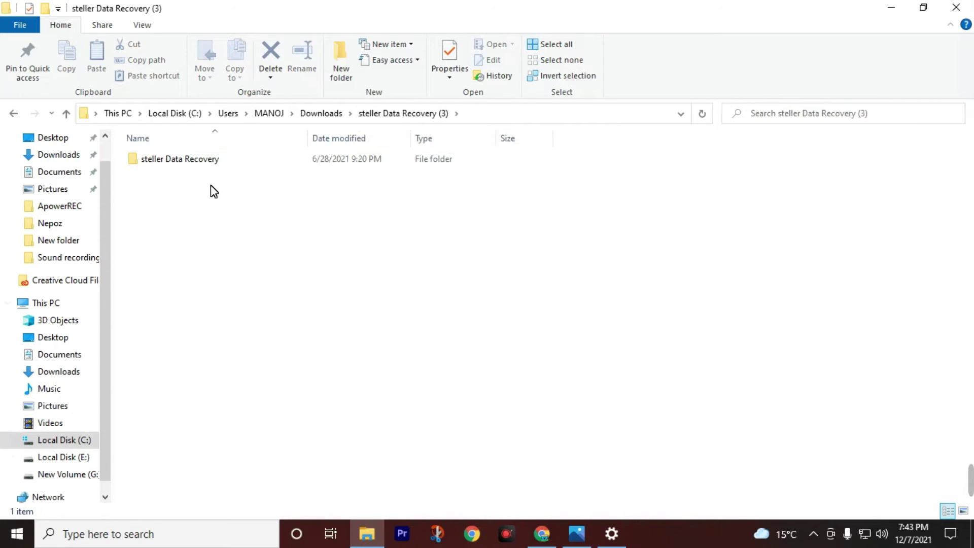
{"action": "double_click", "coordinate": [180, 160]}
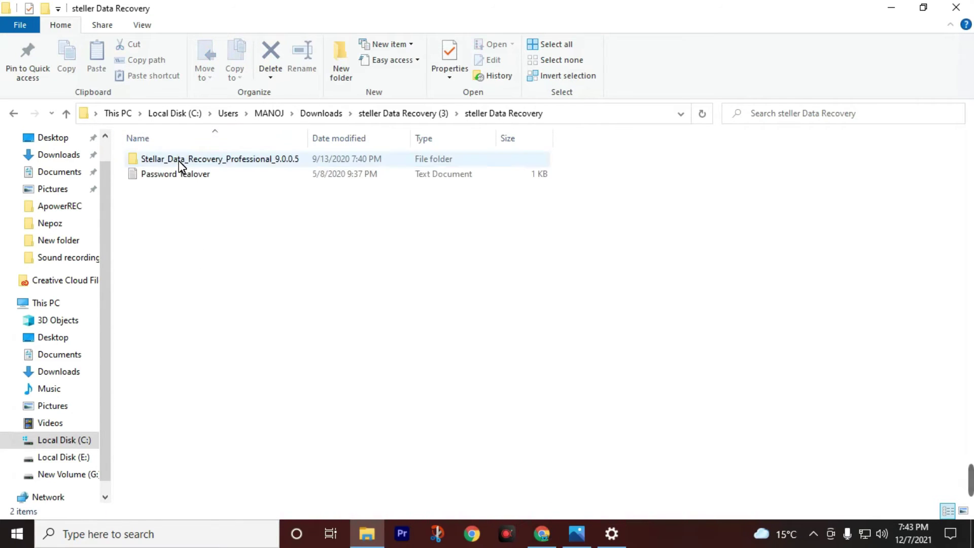
{"action": "double_click", "coordinate": [221, 160]}
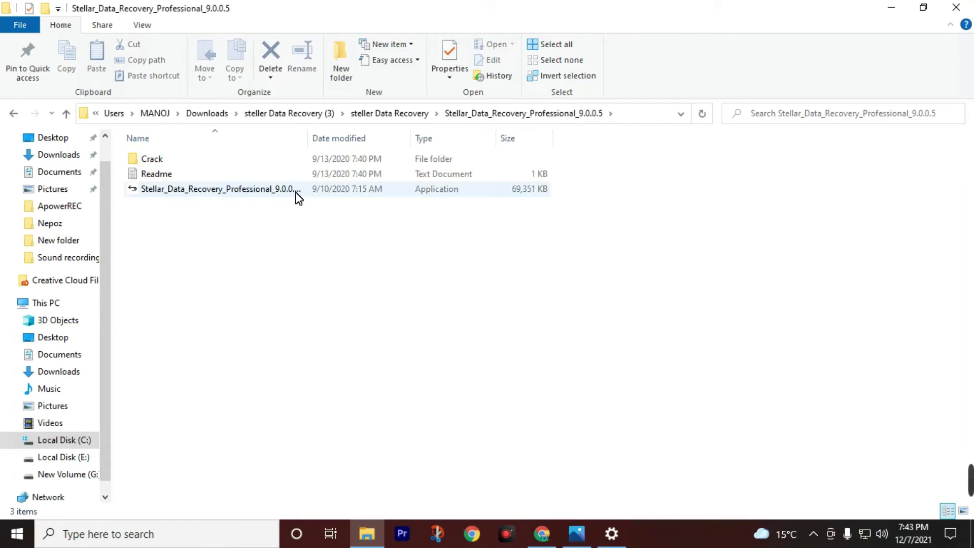
{"action": "double_click", "coordinate": [460, 192]}
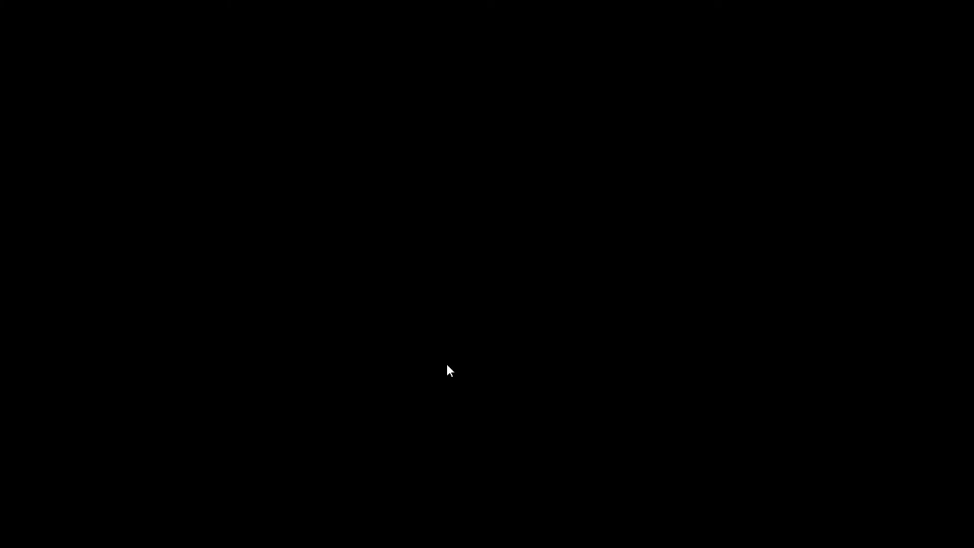
Install Stellar Data Recovery in English to C:\Program Files\Stellar Data Recovery with a desktop icon.
{"action": "left_click", "coordinate": [447, 365]}
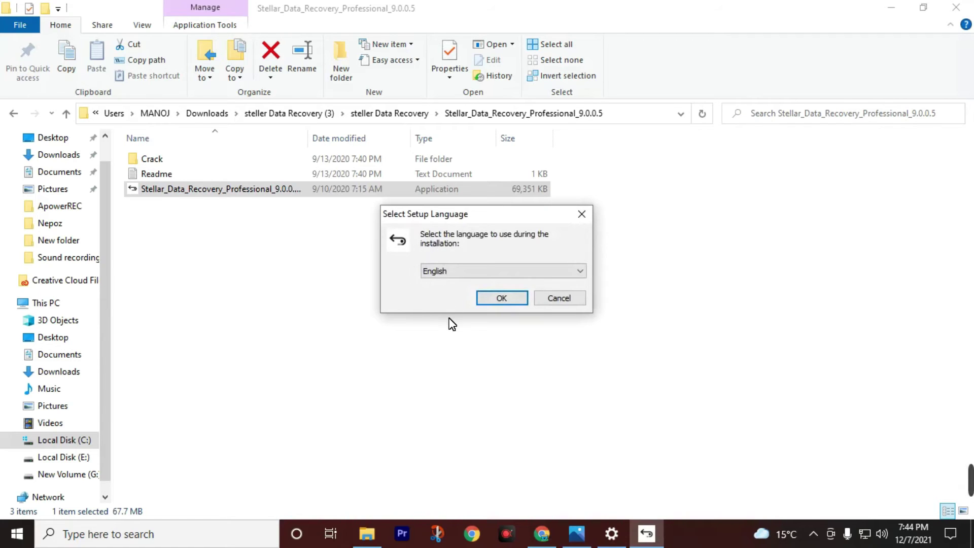
{"action": "left_click", "coordinate": [482, 298]}
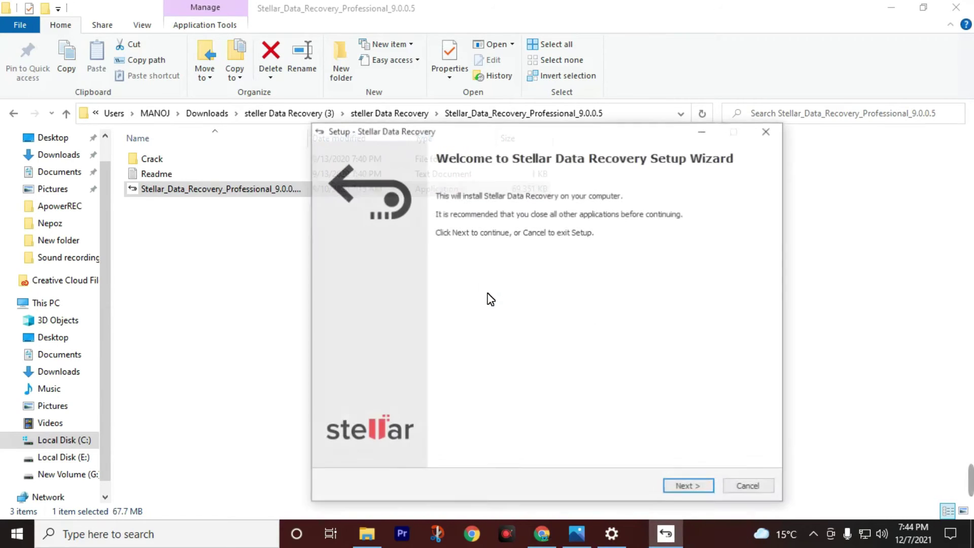
{"action": "left_click", "coordinate": [688, 489]}
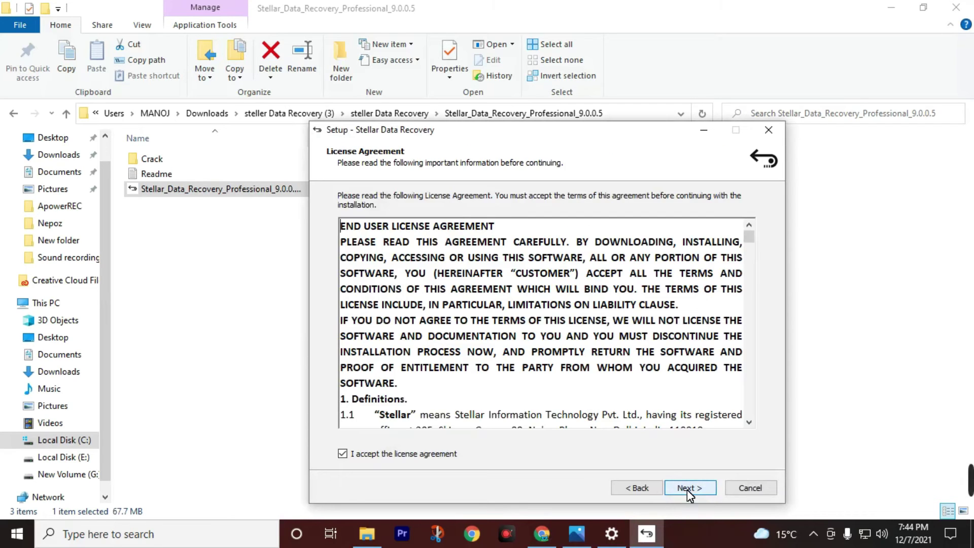
{"action": "left_click", "coordinate": [687, 489]}
{"action": "left_click", "coordinate": [687, 489]}
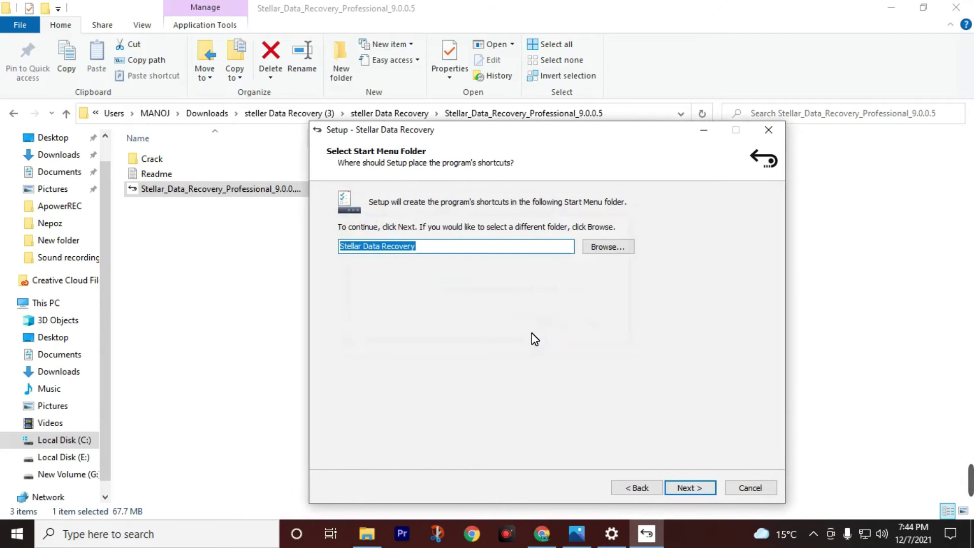
{"action": "left_click", "coordinate": [707, 491]}
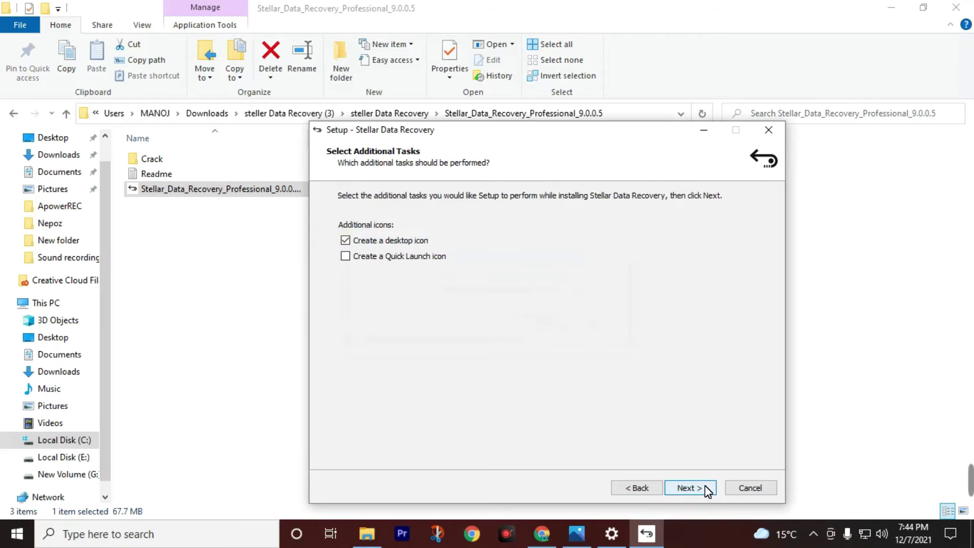
{"action": "left_click", "coordinate": [706, 487]}
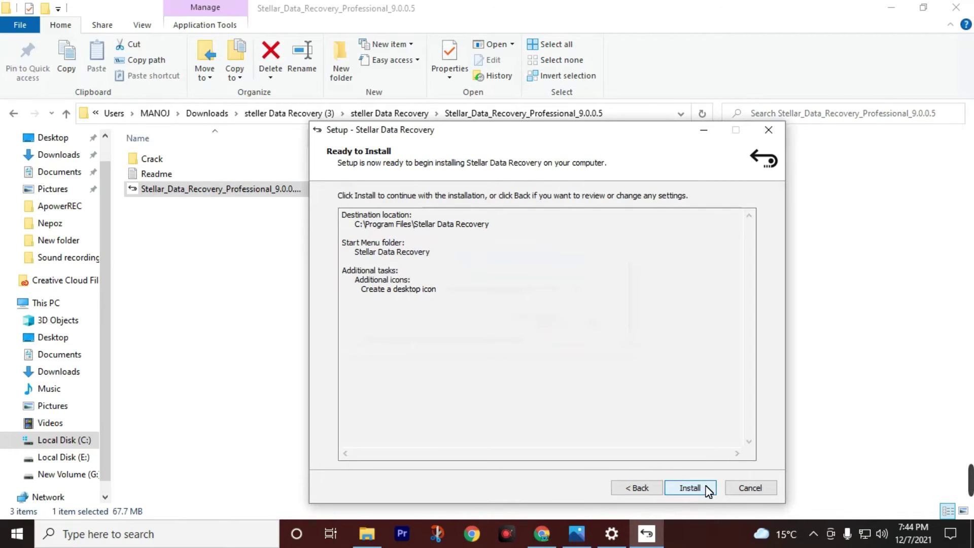
{"action": "left_click", "coordinate": [706, 487]}
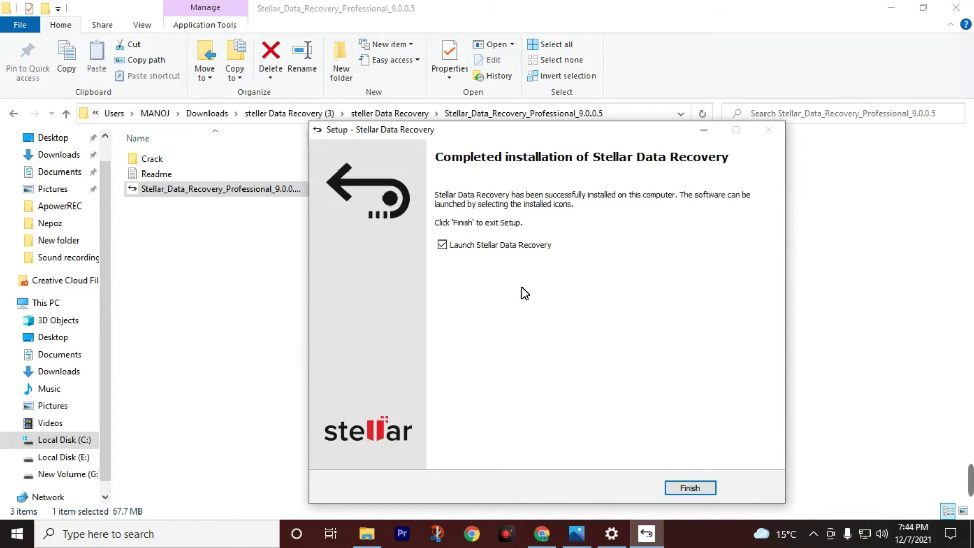
Finish setup, launch and approve Stellar Data Recovery, then minimize its window.
{"action": "left_click", "coordinate": [699, 488]}
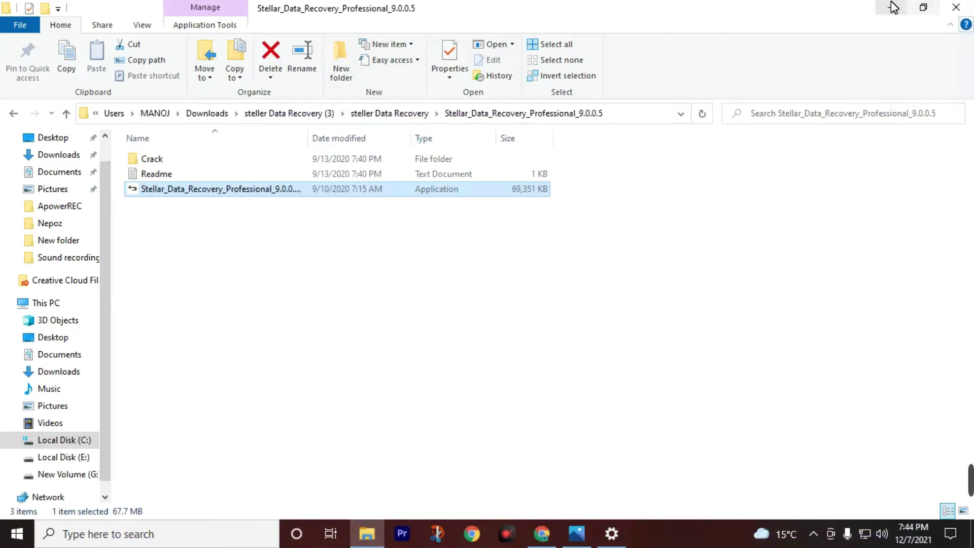
{"action": "left_click", "coordinate": [892, 7]}
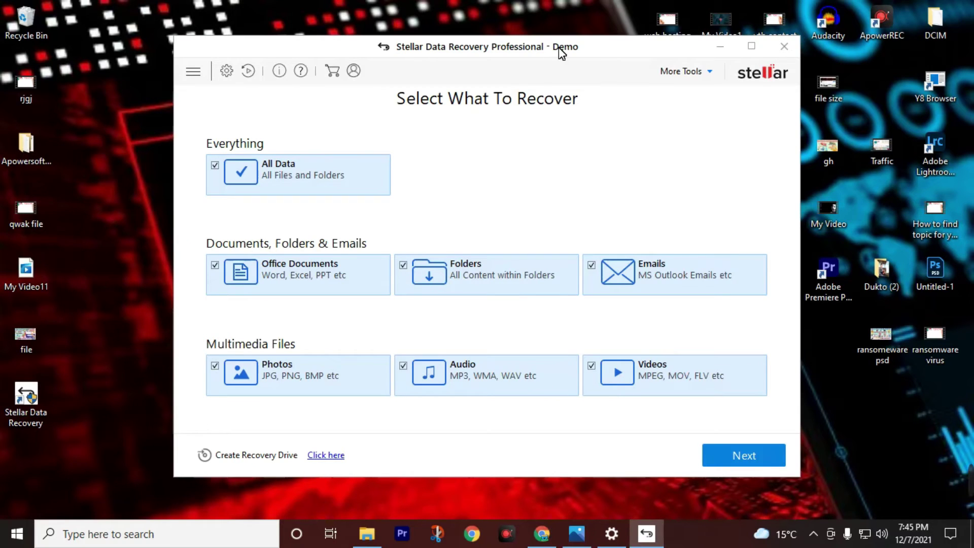
{"action": "left_click_drag", "start_coordinate": [586, 47], "coordinate": [558, 39]}
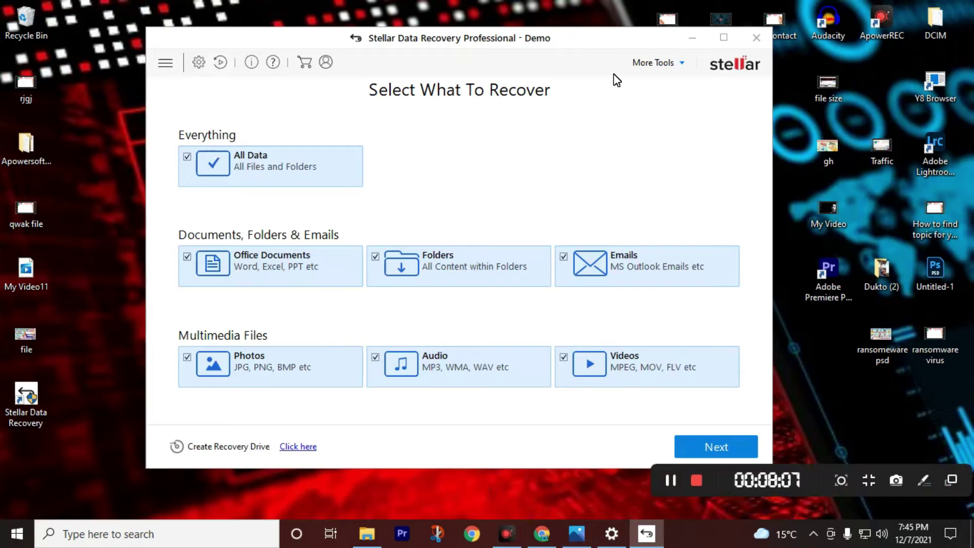
{"action": "left_click", "coordinate": [692, 38]}
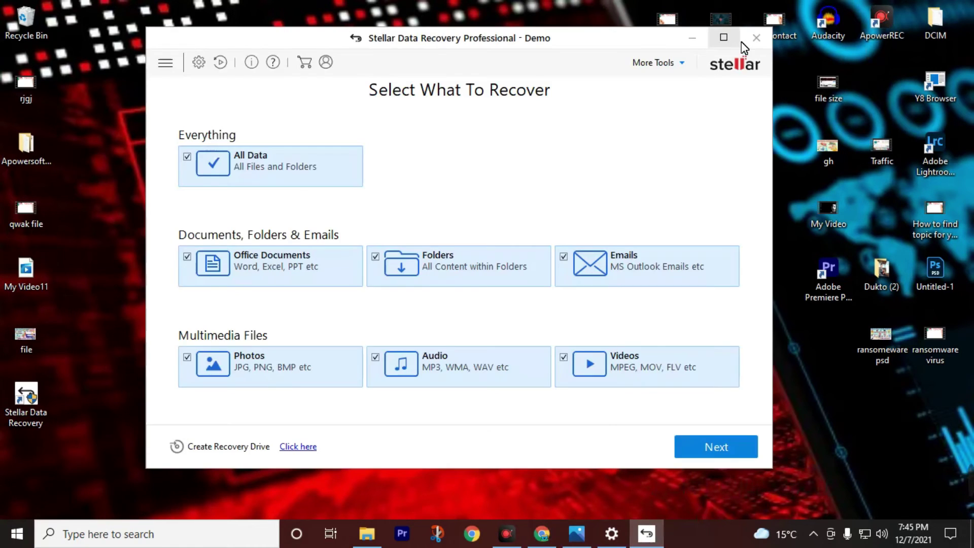
Bring back File Explorer and open the Crack\x64 folder.
{"action": "left_click", "coordinate": [691, 38]}
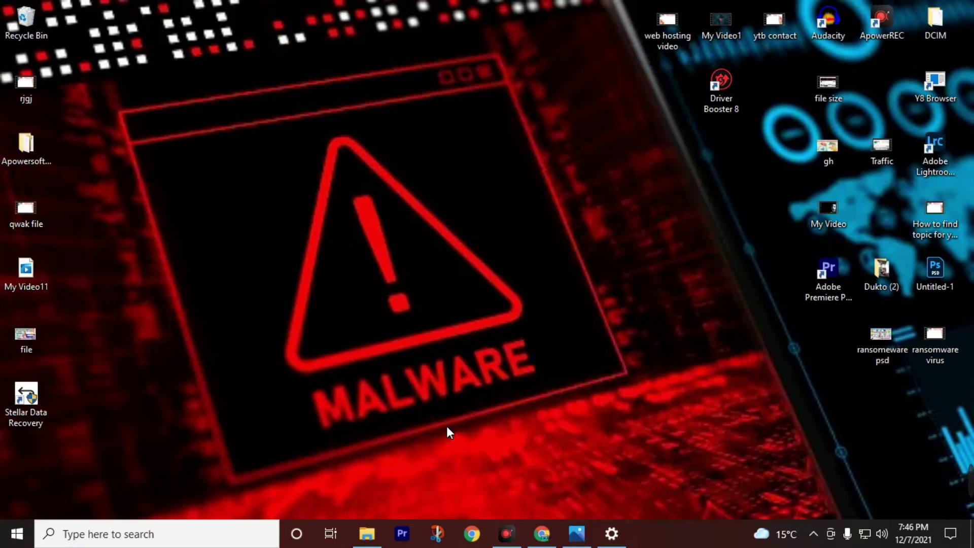
{"action": "left_click", "coordinate": [367, 534]}
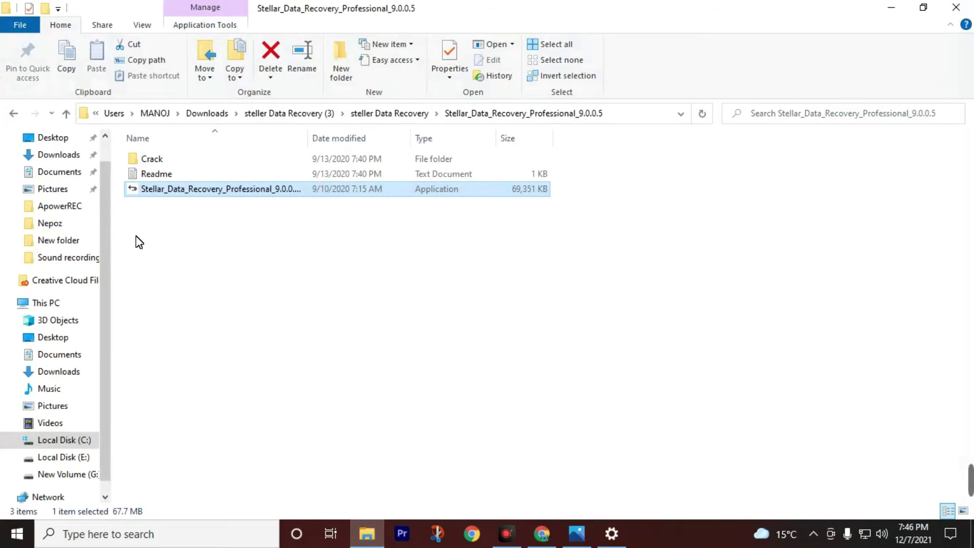
{"action": "double_click", "coordinate": [151, 161]}
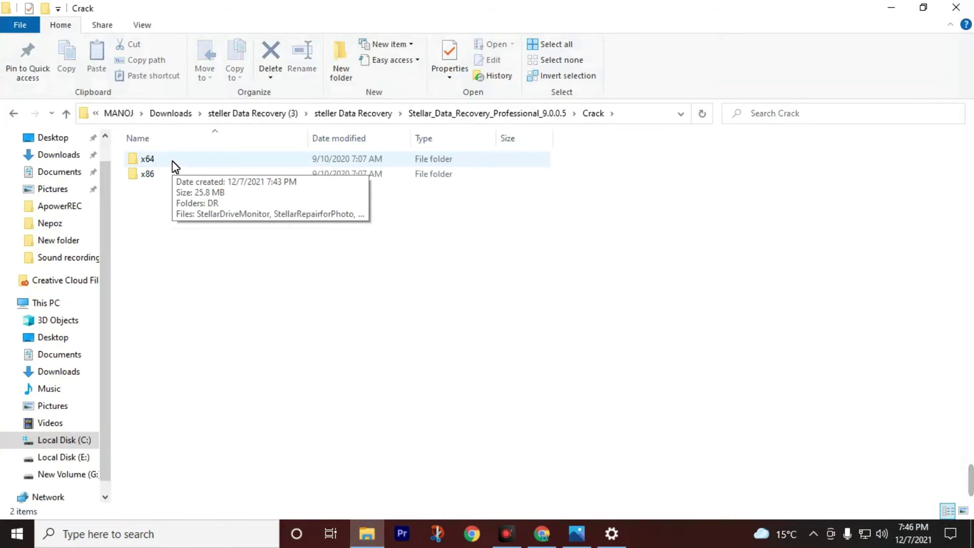
{"action": "double_click", "coordinate": [172, 161]}
{"action": "left_click_drag", "start_coordinate": [213, 248], "coordinate": [216, 175]}
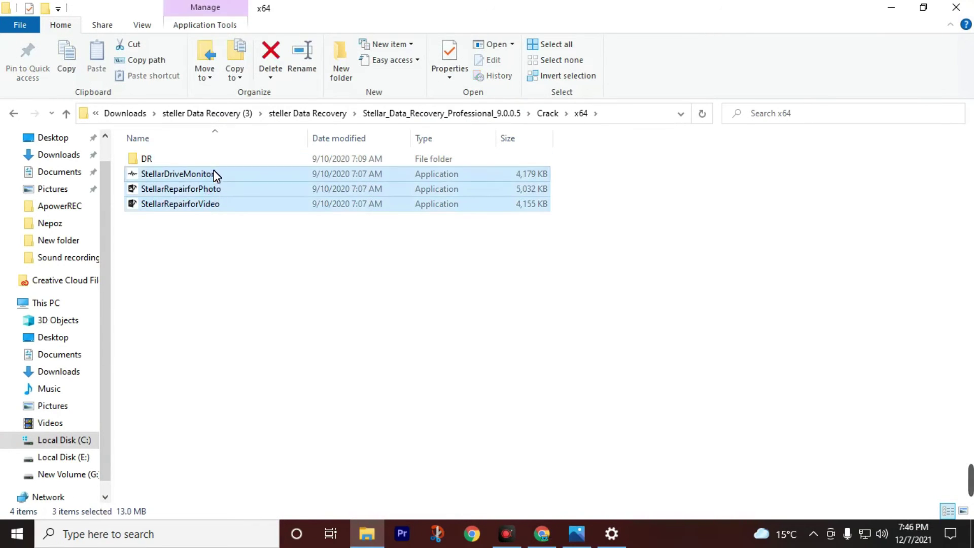
{"action": "left_click", "coordinate": [235, 298]}
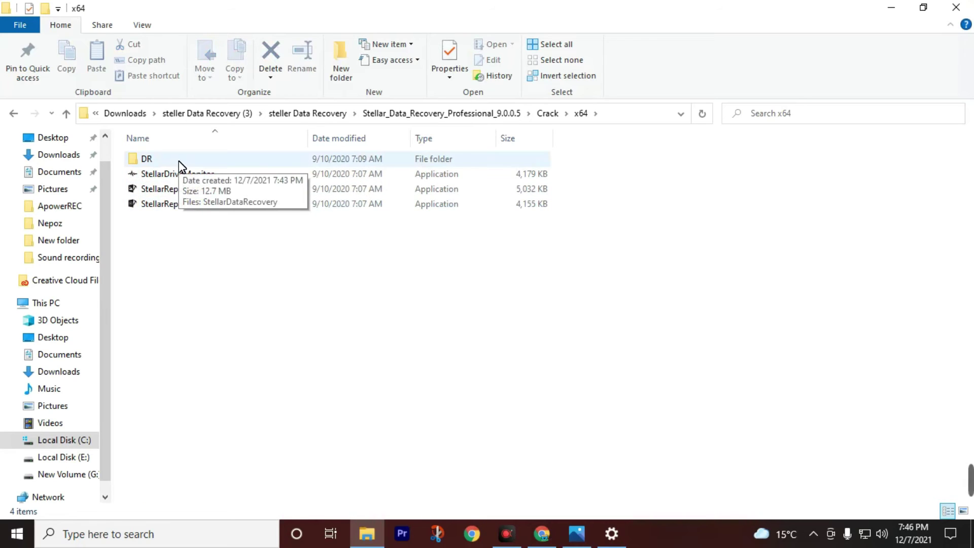
Bring StellarDataRecovery from DR into x64 and select all four application files.
{"action": "double_click", "coordinate": [179, 161]}
{"action": "left_click", "coordinate": [202, 158]}
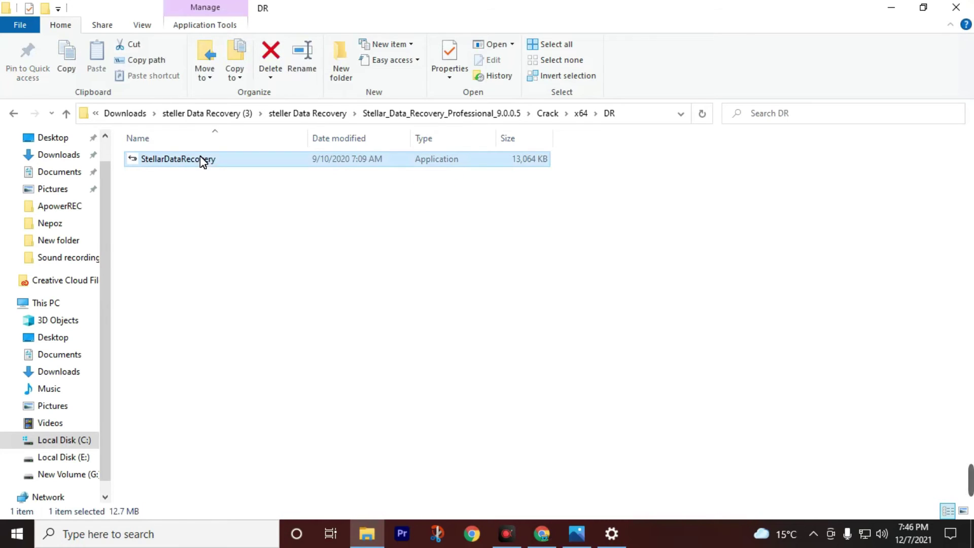
{"action": "key", "text": "alt+Left"}
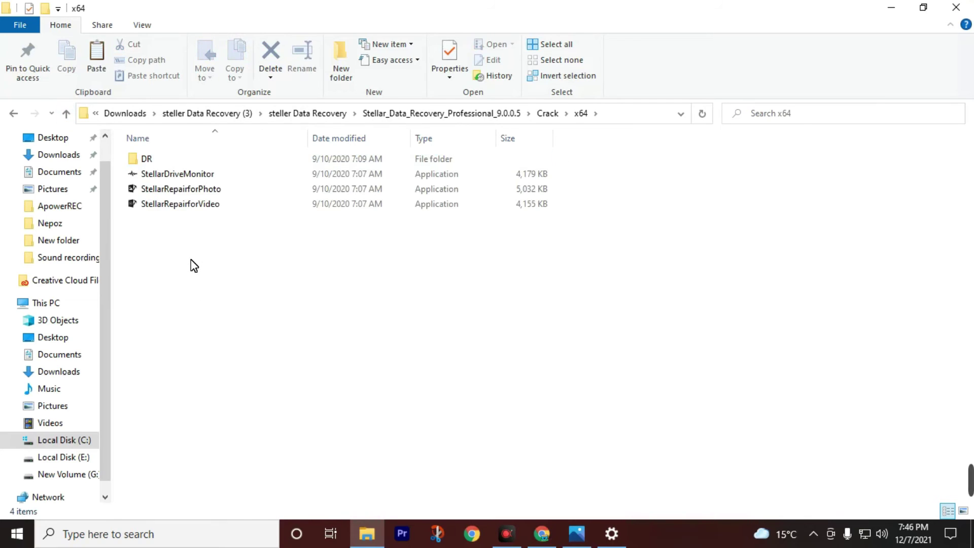
{"action": "key", "text": "ctrl+v"}
{"action": "left_click_drag", "start_coordinate": [207, 266], "coordinate": [211, 171]}
{"action": "right_click", "coordinate": [211, 171]}
Paste the four files into the installed DR folder, replacing the originals with administrator permission.
{"action": "key", "text": "super+d"}
{"action": "right_click", "coordinate": [17, 391]}
{"action": "left_click", "coordinate": [75, 72]}
{"action": "right_click", "coordinate": [663, 193]}
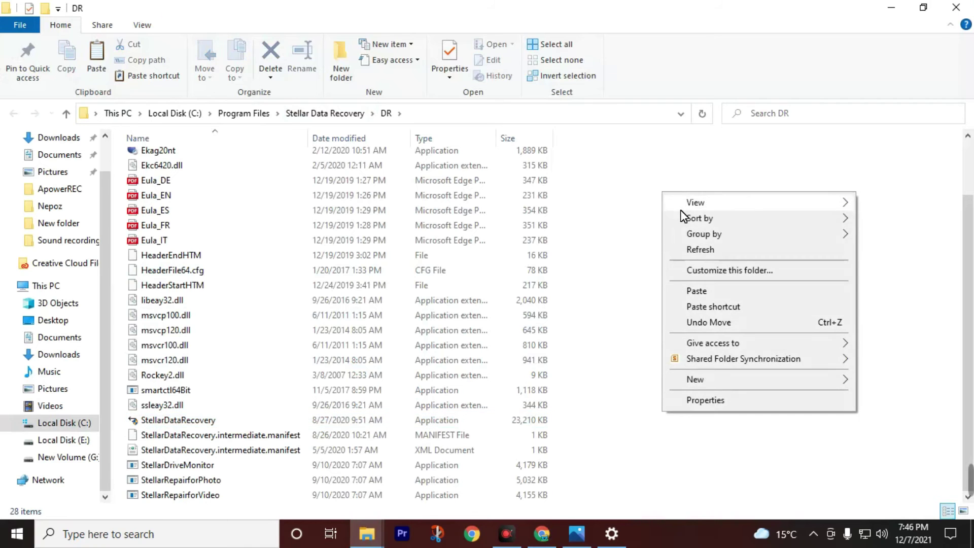
{"action": "left_click", "coordinate": [701, 290]}
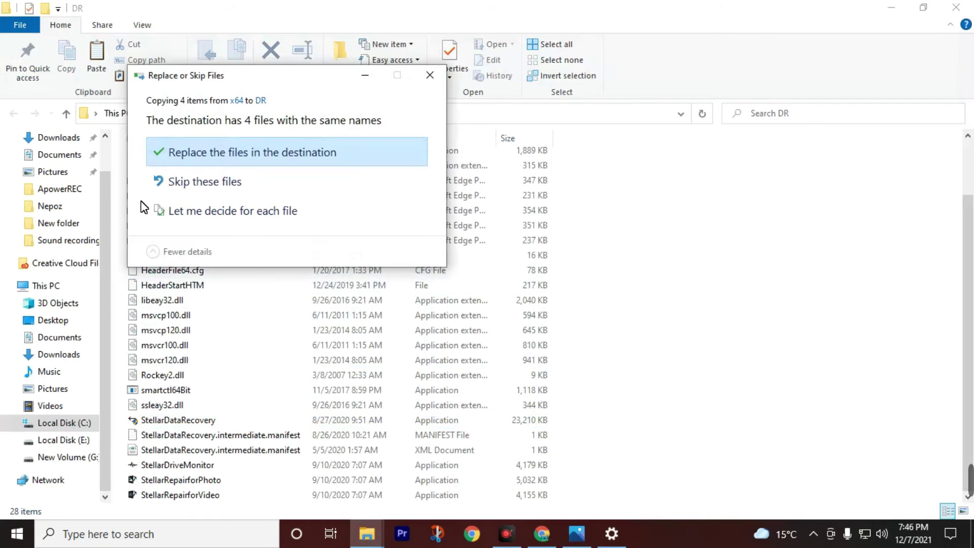
{"action": "left_click", "coordinate": [219, 156]}
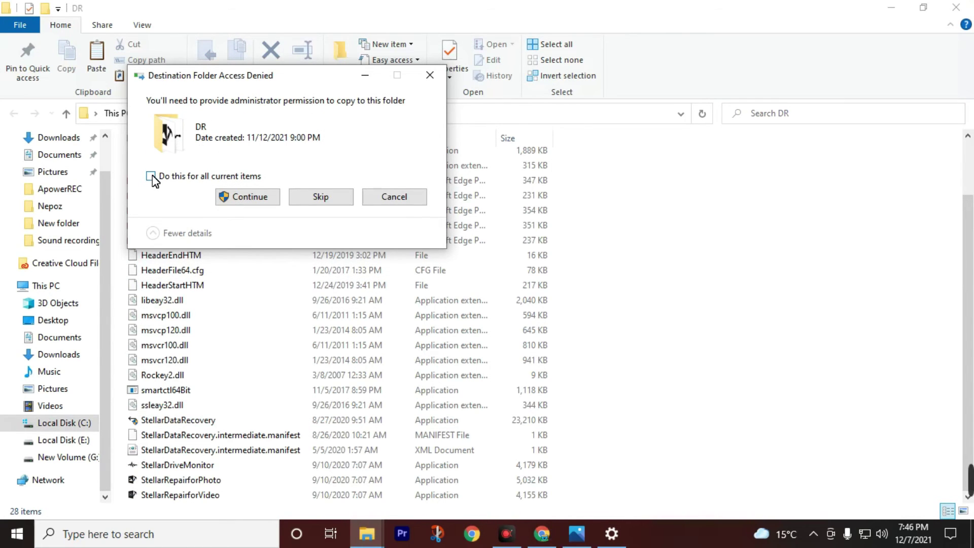
{"action": "left_click", "coordinate": [227, 202]}
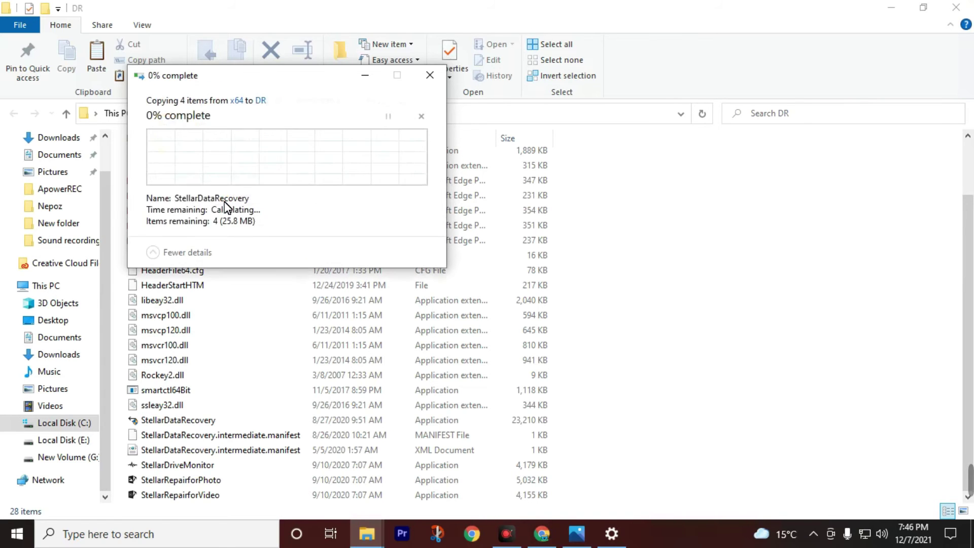
{"action": "key", "text": "super+d"}
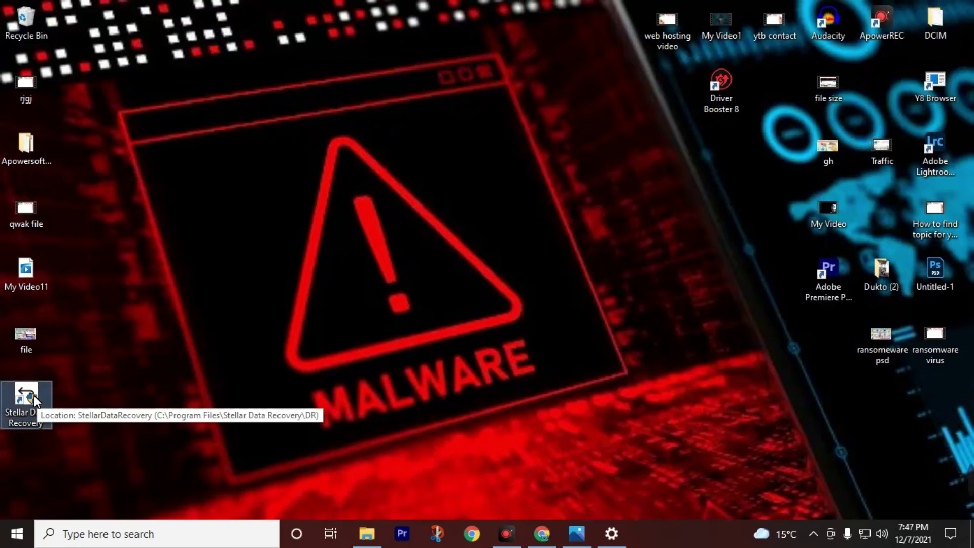
Launch Stellar Data Recovery, limit recovery to Photos only, and pick Local Disk (E:) as source.
{"action": "double_click", "coordinate": [34, 395]}
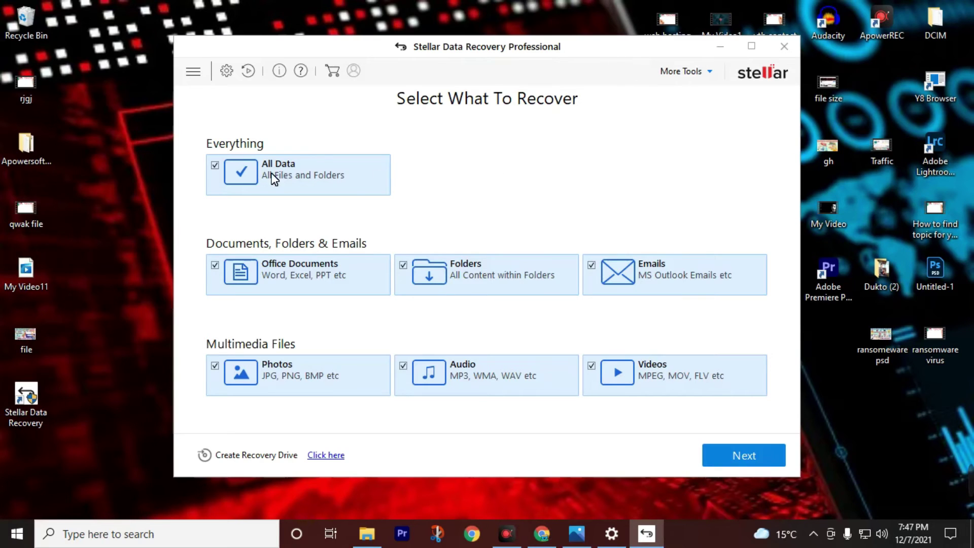
{"action": "left_click", "coordinate": [222, 166]}
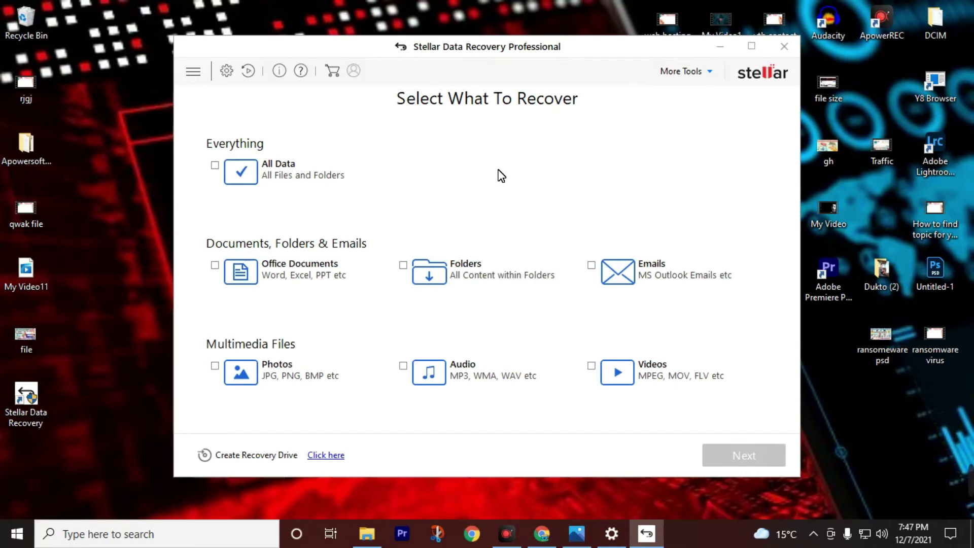
{"action": "left_click", "coordinate": [216, 369]}
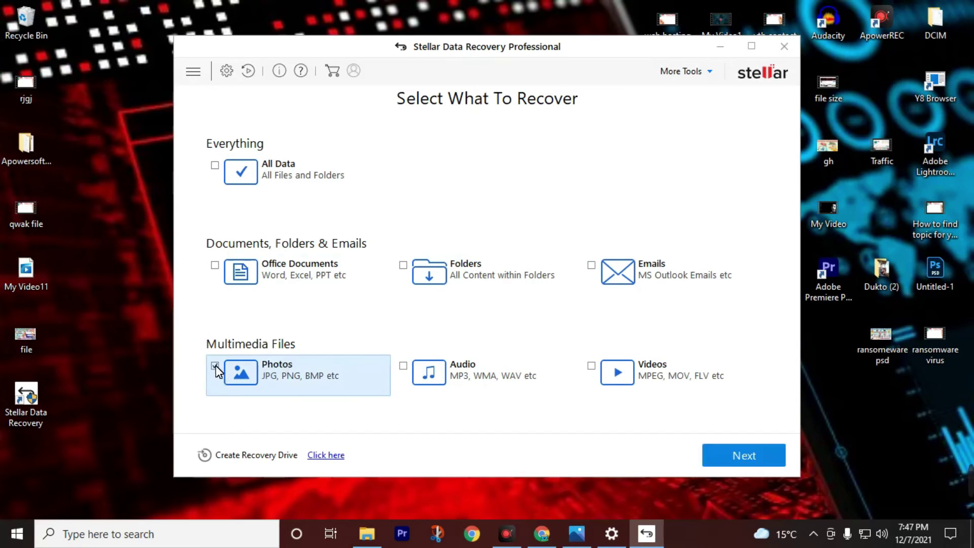
{"action": "left_click", "coordinate": [745, 456]}
{"action": "left_click", "coordinate": [404, 264]}
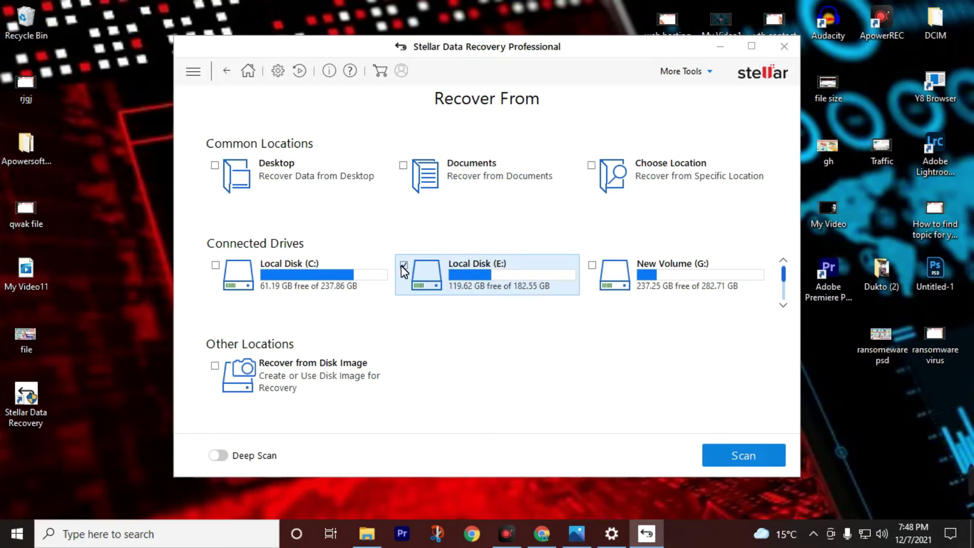
Run a Deep Scan of drive E and dismiss the completion message.
{"action": "left_click", "coordinate": [229, 456]}
{"action": "left_click", "coordinate": [735, 458]}
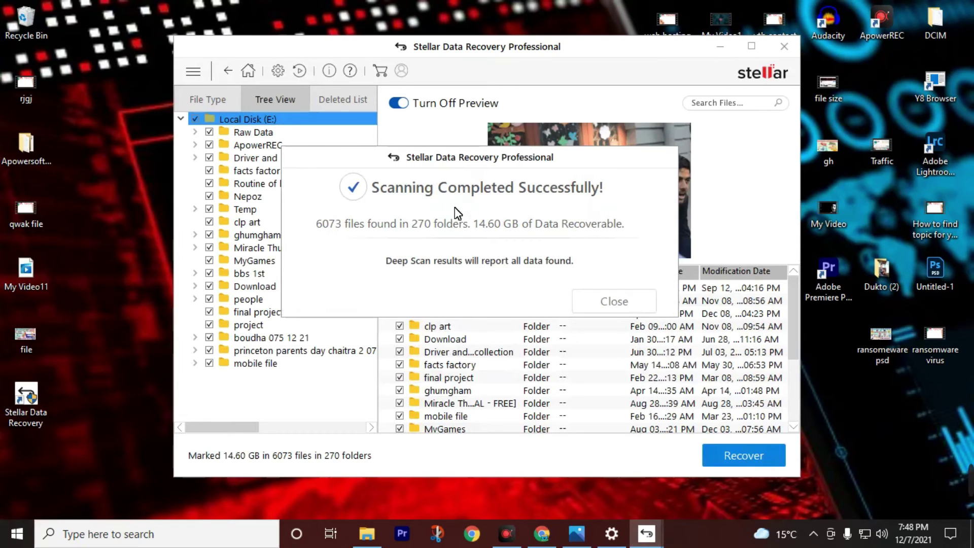
{"action": "key", "text": "Return"}
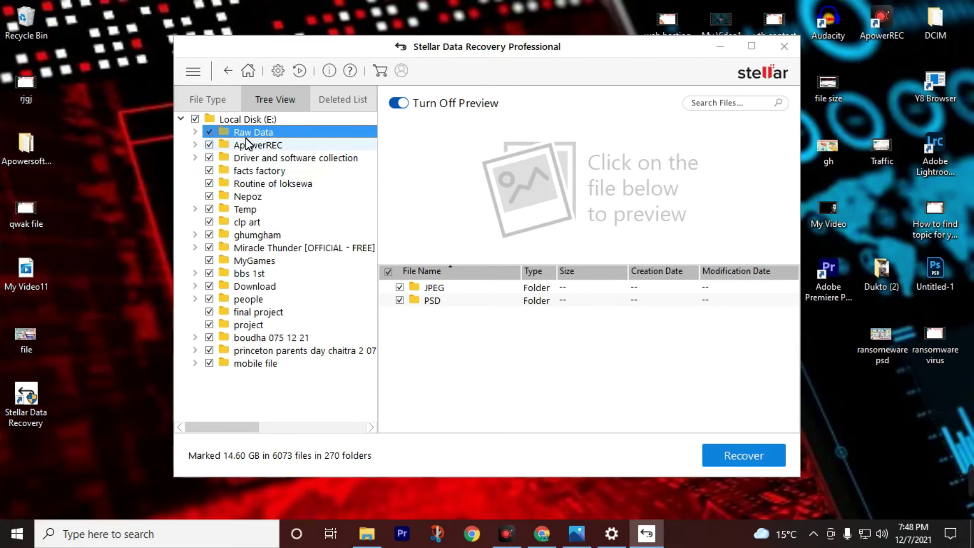
In Raw Data, unmark all files and mark only the first two photos.
{"action": "double_click", "coordinate": [267, 133]}
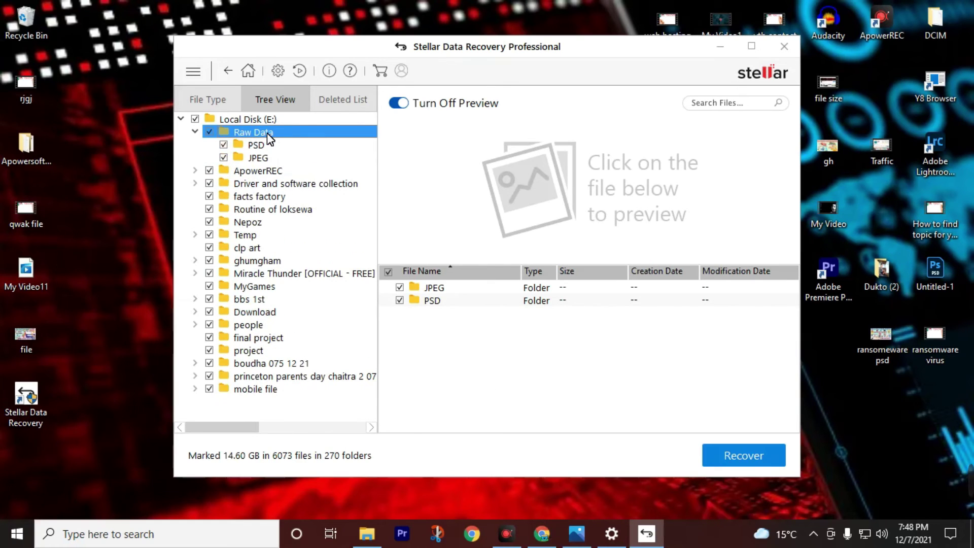
{"action": "left_click", "coordinate": [388, 273]}
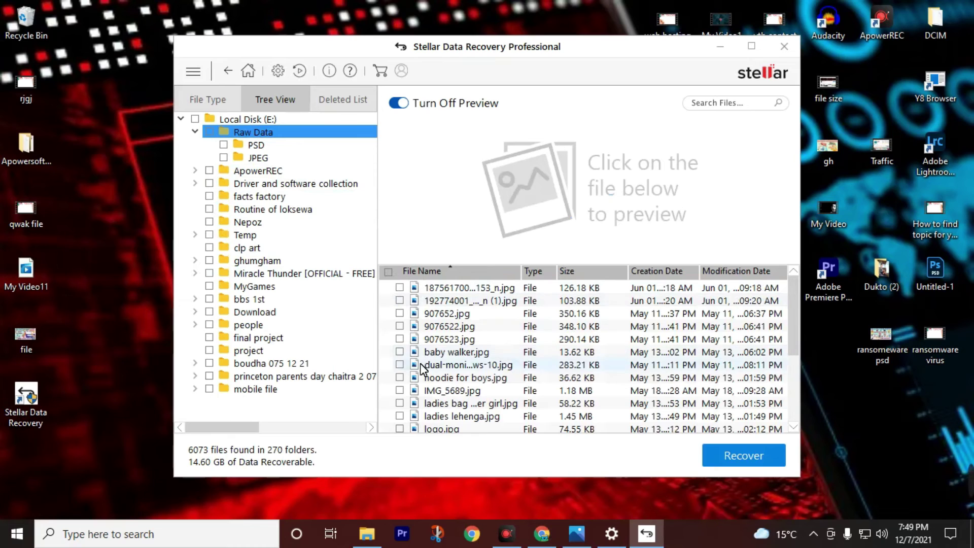
{"action": "left_click", "coordinate": [399, 288]}
{"action": "left_click", "coordinate": [399, 300]}
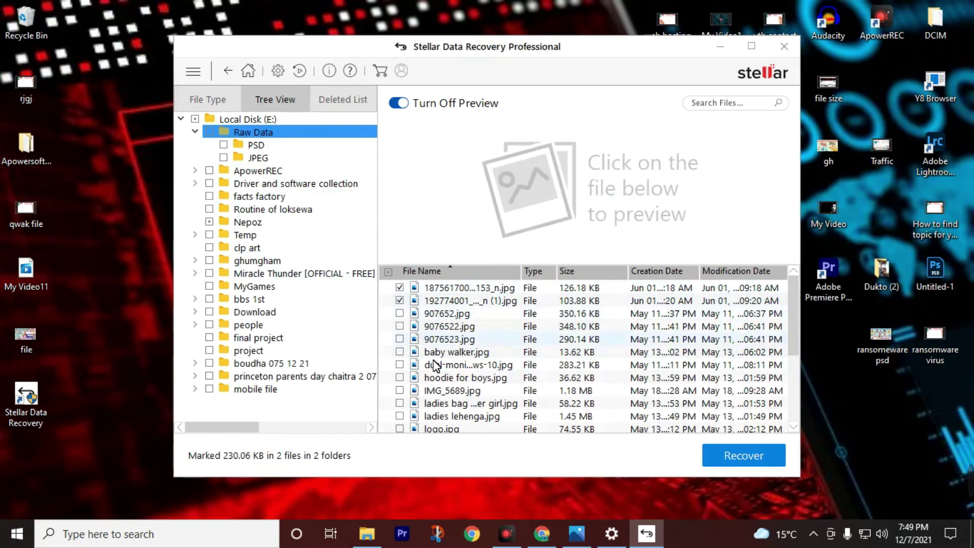
Recover the two marked photos into the G:\premiere pro project file folder.
{"action": "left_click", "coordinate": [735, 459]}
{"action": "left_click", "coordinate": [617, 222]}
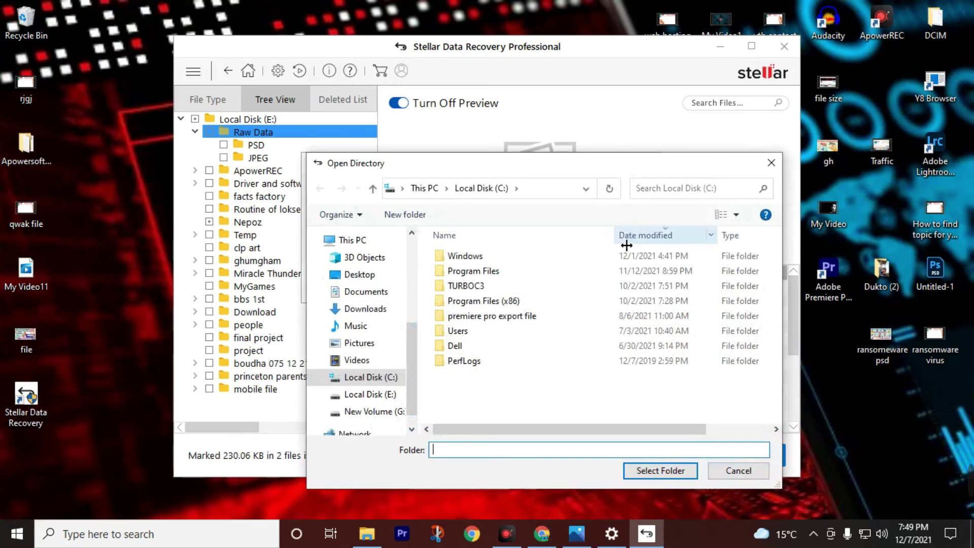
{"action": "left_click", "coordinate": [361, 391]}
{"action": "left_click", "coordinate": [644, 274]}
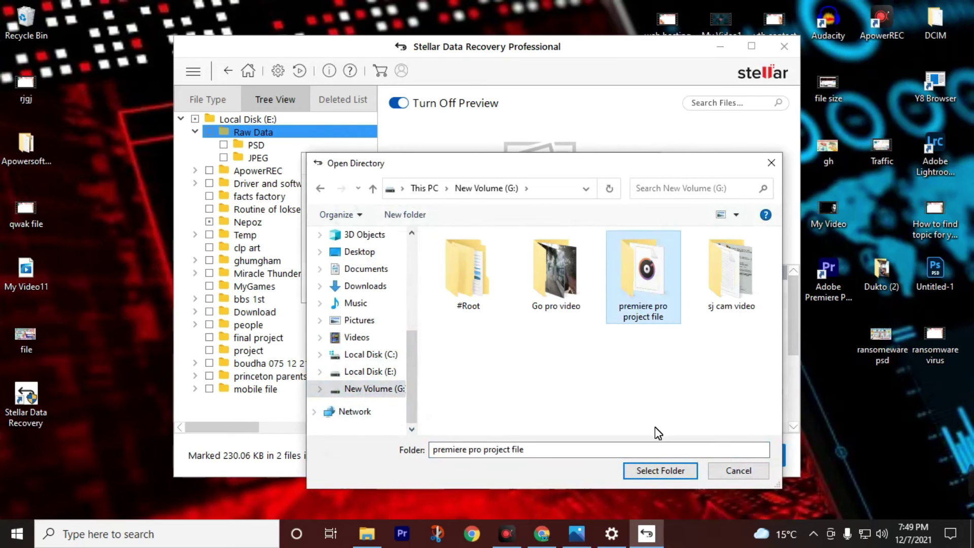
{"action": "left_click", "coordinate": [674, 471]}
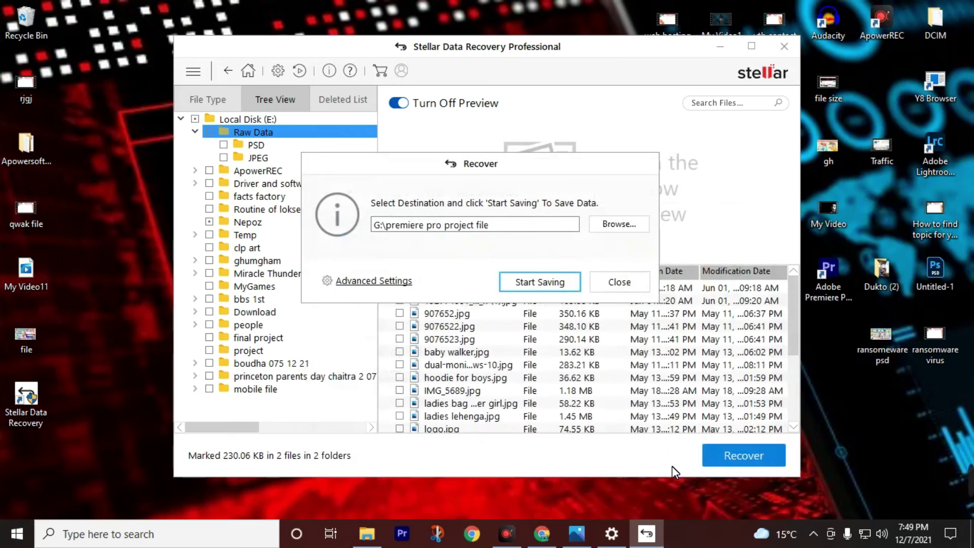
{"action": "left_click", "coordinate": [528, 284]}
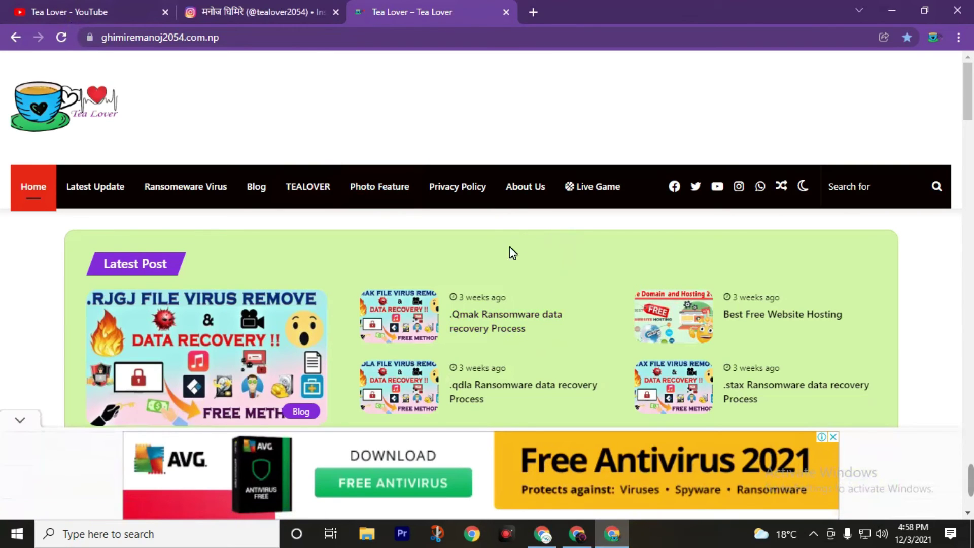
From the Tea Lover website tab, open the Best Free Website Hosting post.
{"action": "left_click", "coordinate": [294, 13]}
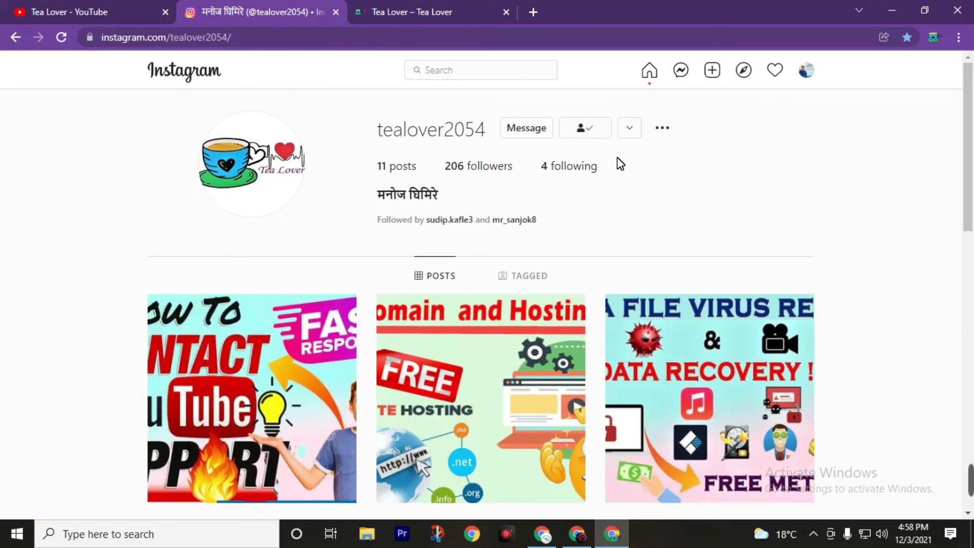
{"action": "left_click", "coordinate": [418, 5]}
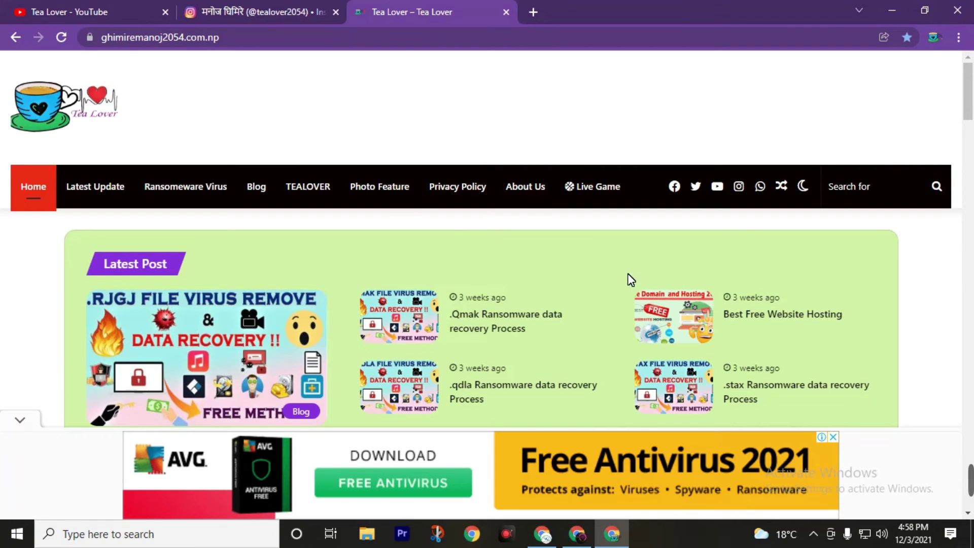
{"action": "left_click", "coordinate": [758, 319]}
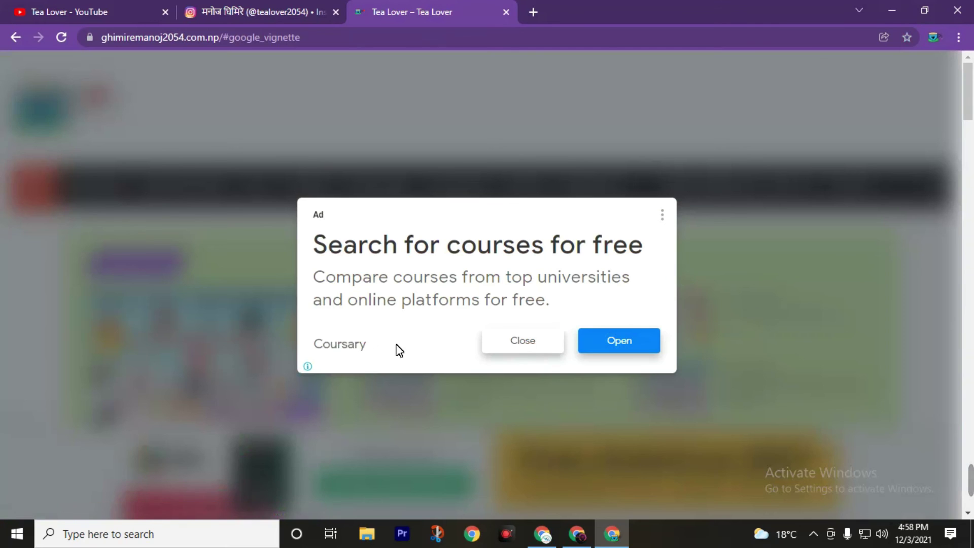
Skim the hosting article, then switch to the Tea Lover YouTube channel tab.
{"action": "scroll", "coordinate": [246, 279], "scroll_direction": "down", "scroll_amount": 10}
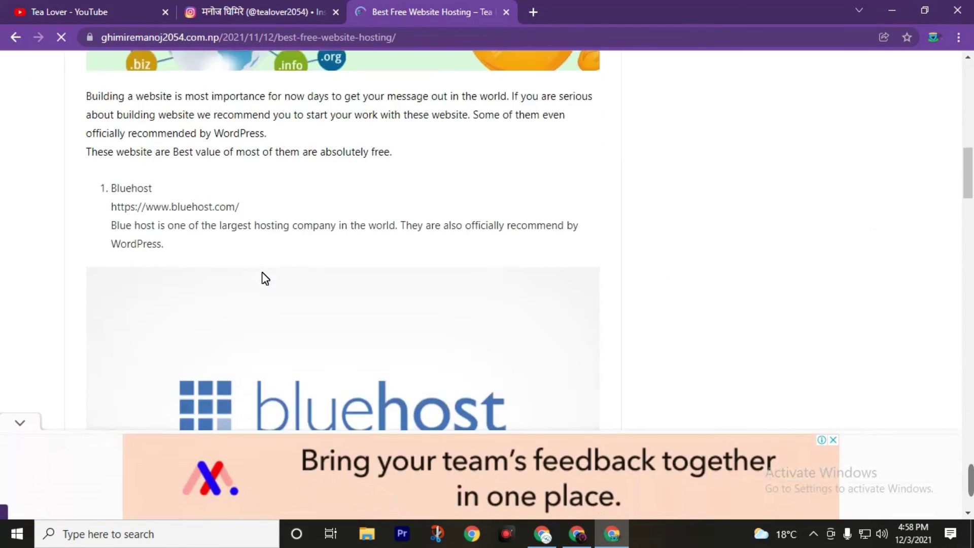
{"action": "scroll", "coordinate": [320, 260], "scroll_direction": "up", "scroll_amount": 15}
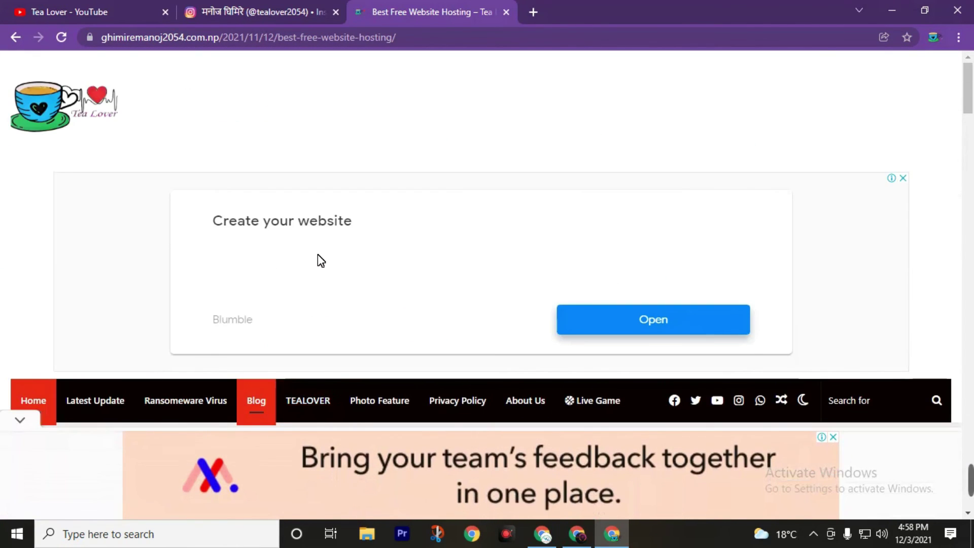
{"action": "scroll", "coordinate": [279, 226], "scroll_direction": "down", "scroll_amount": 5}
{"action": "scroll", "coordinate": [257, 206], "scroll_direction": "up", "scroll_amount": 2}
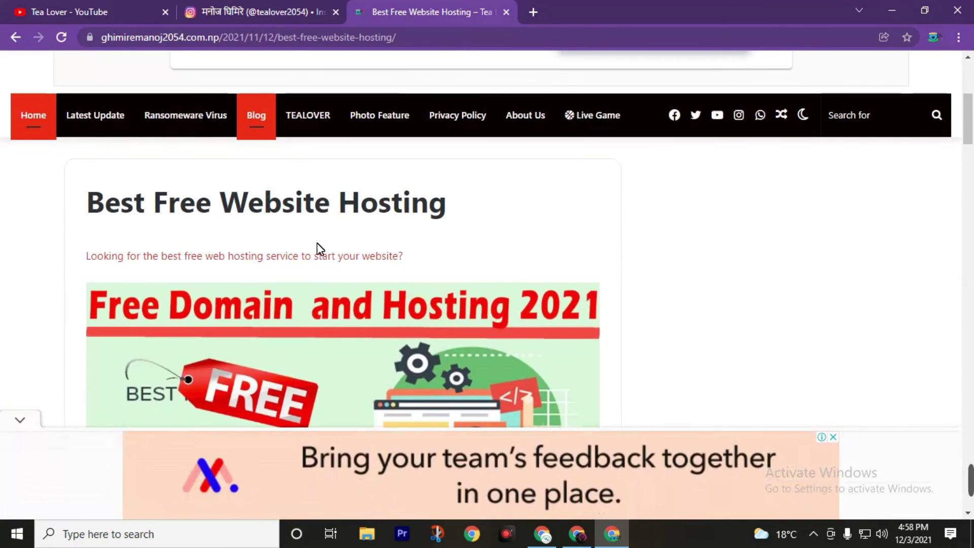
{"action": "key", "text": "ctrl+1"}
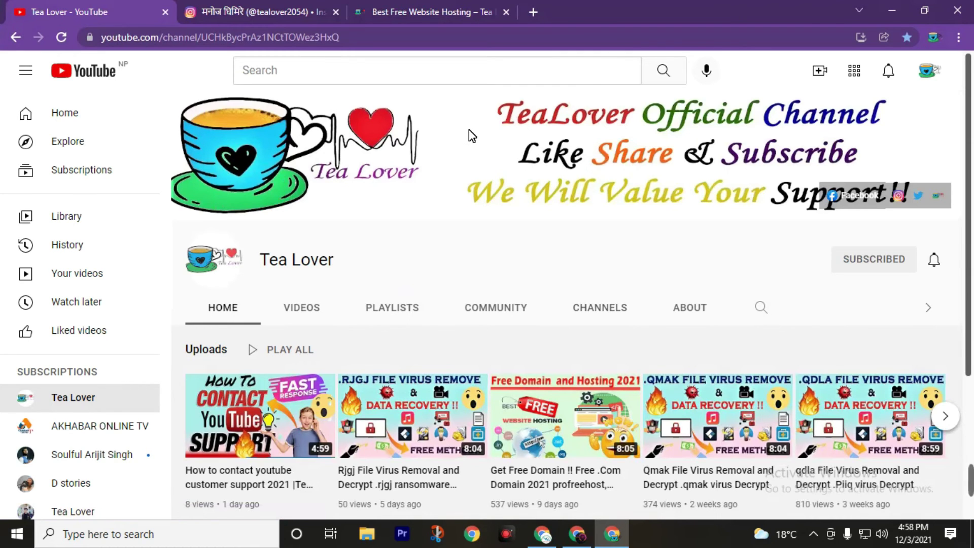